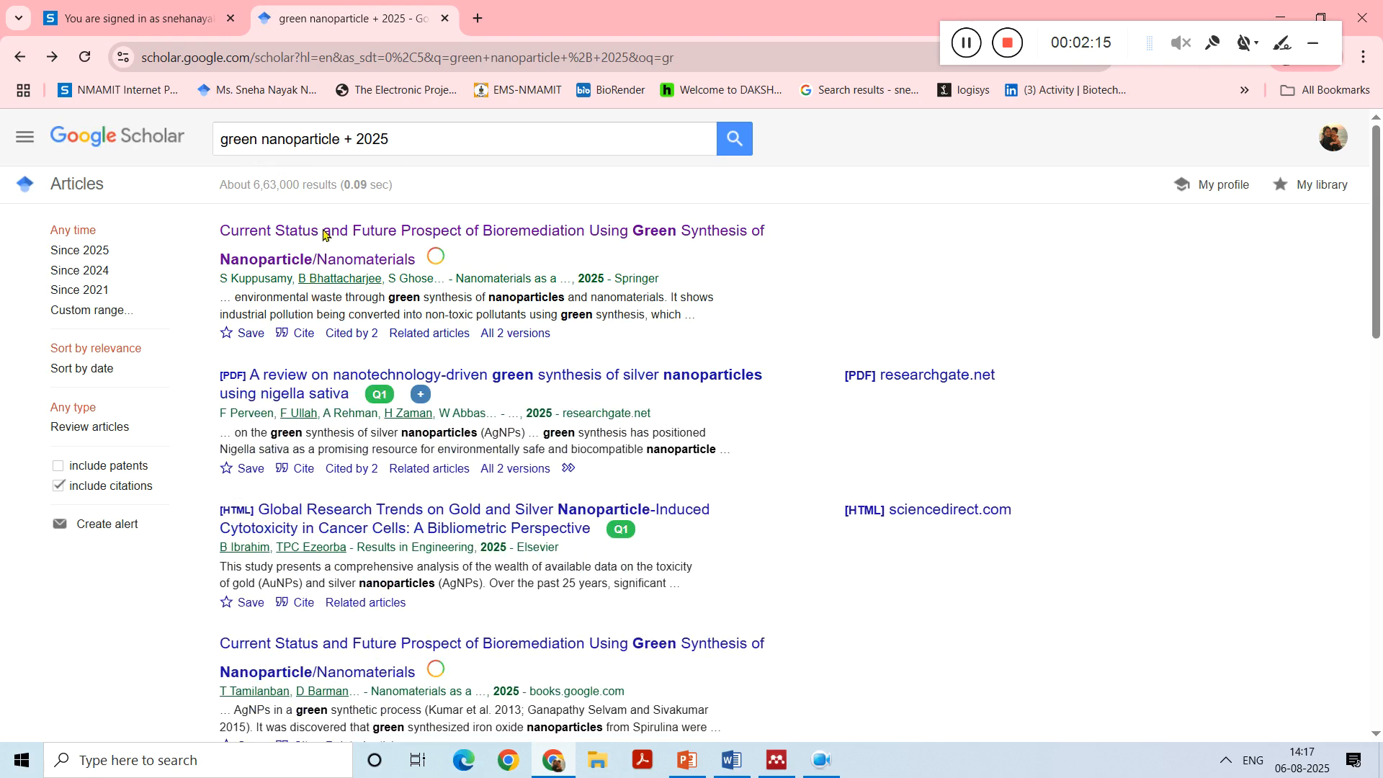
# View the ready-made citation formats offered for the first Google Scholar result and close them.
pyautogui.click(299, 336)
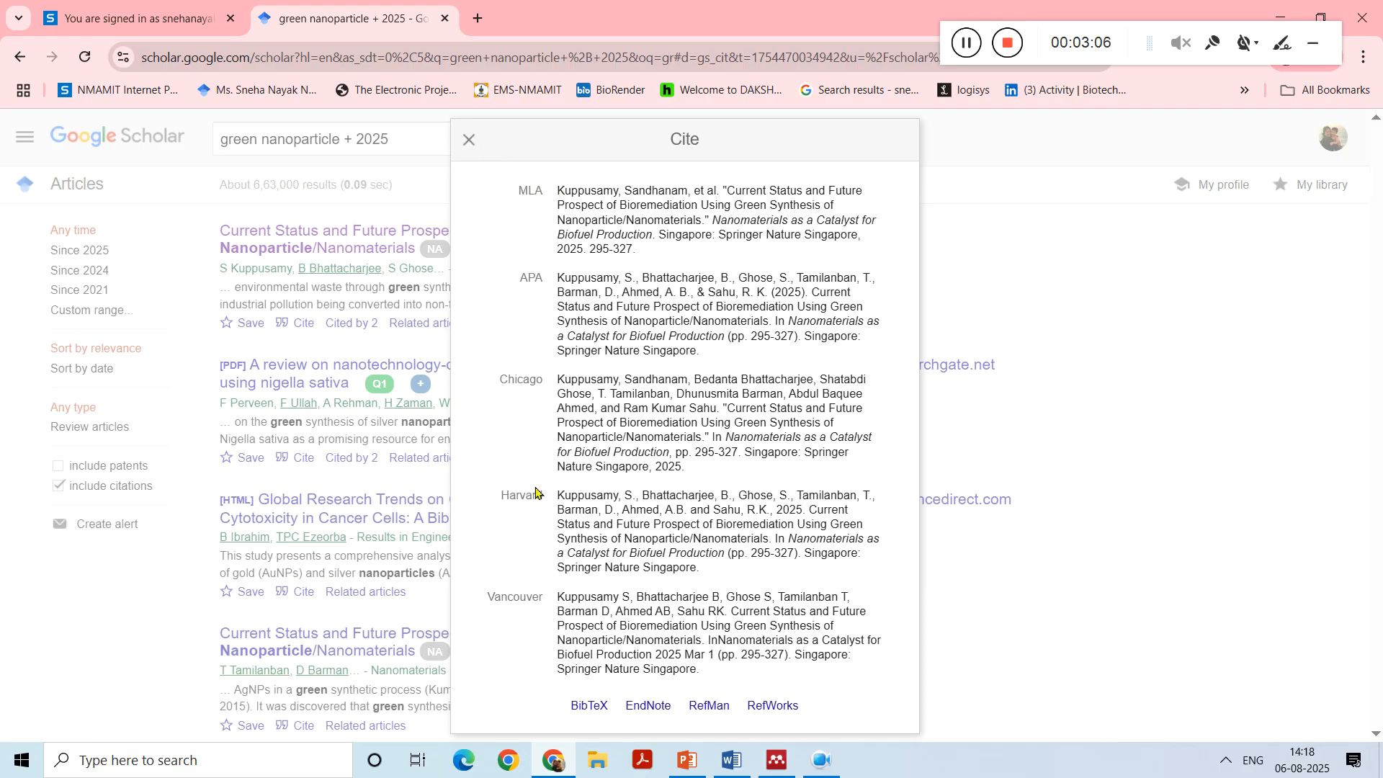
pyautogui.click(468, 139)
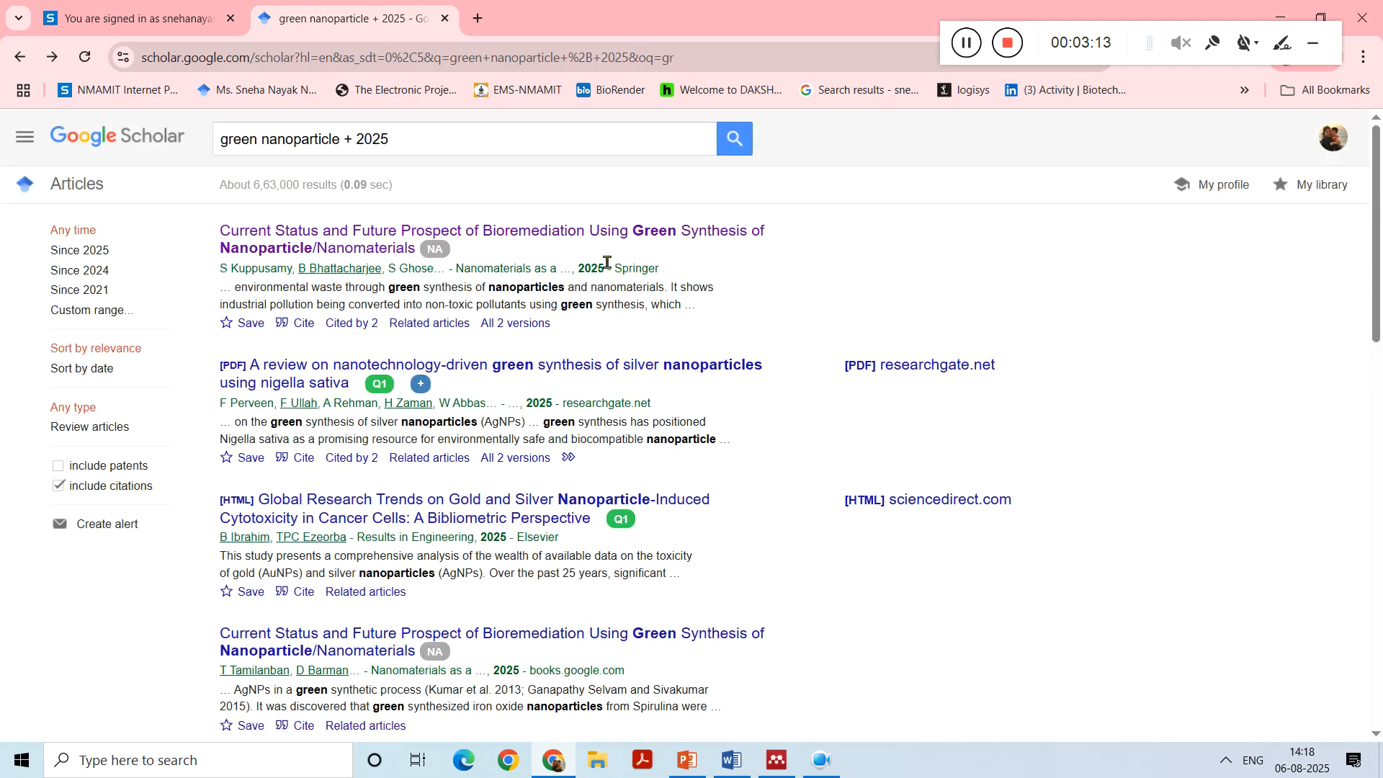
# Open the article "Current Status and Future Prospect of Bioremediation Using Green Synthesis of Nanoparticle/Nanomaterials" from the search results.
pyautogui.click(1140, 27)
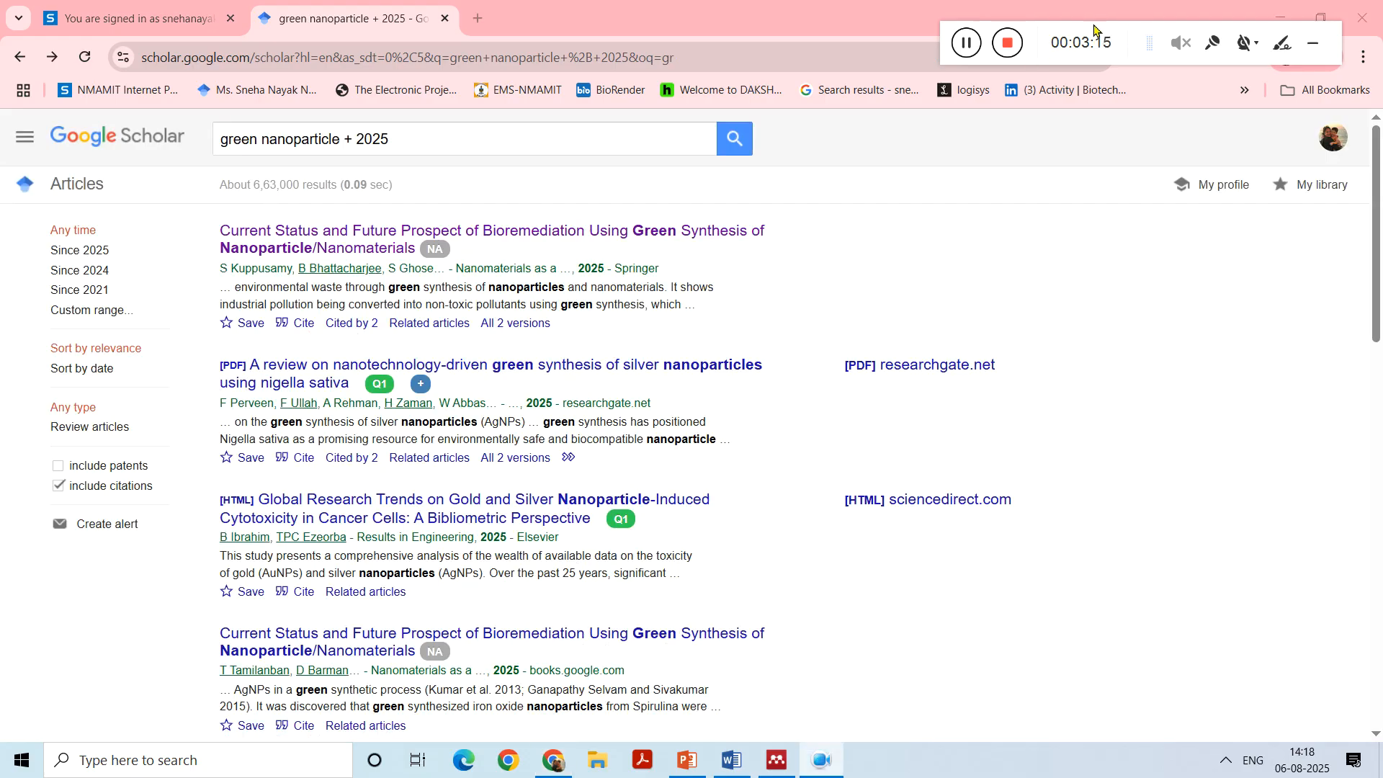
pyautogui.moveTo(1050, 20); pyautogui.dragTo(657, 6)
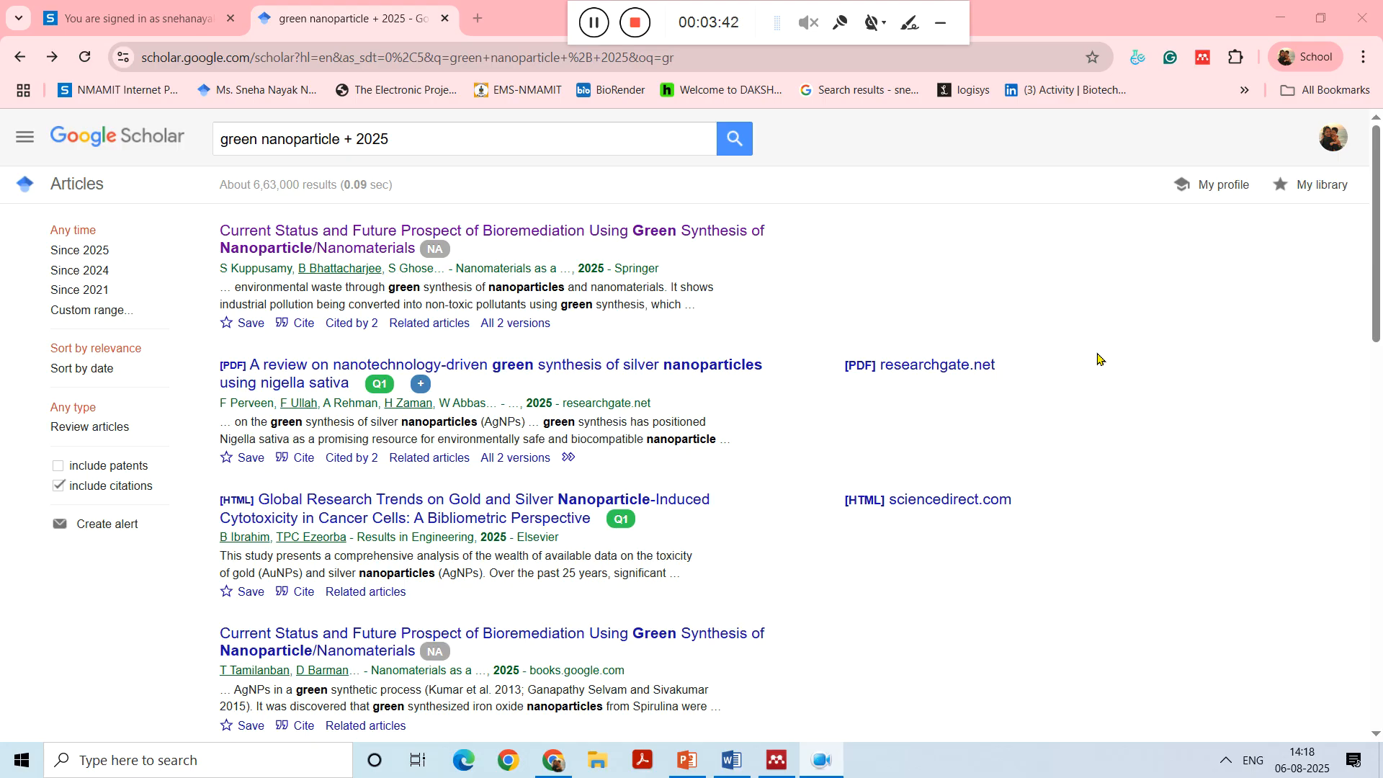
pyautogui.click(1203, 60)
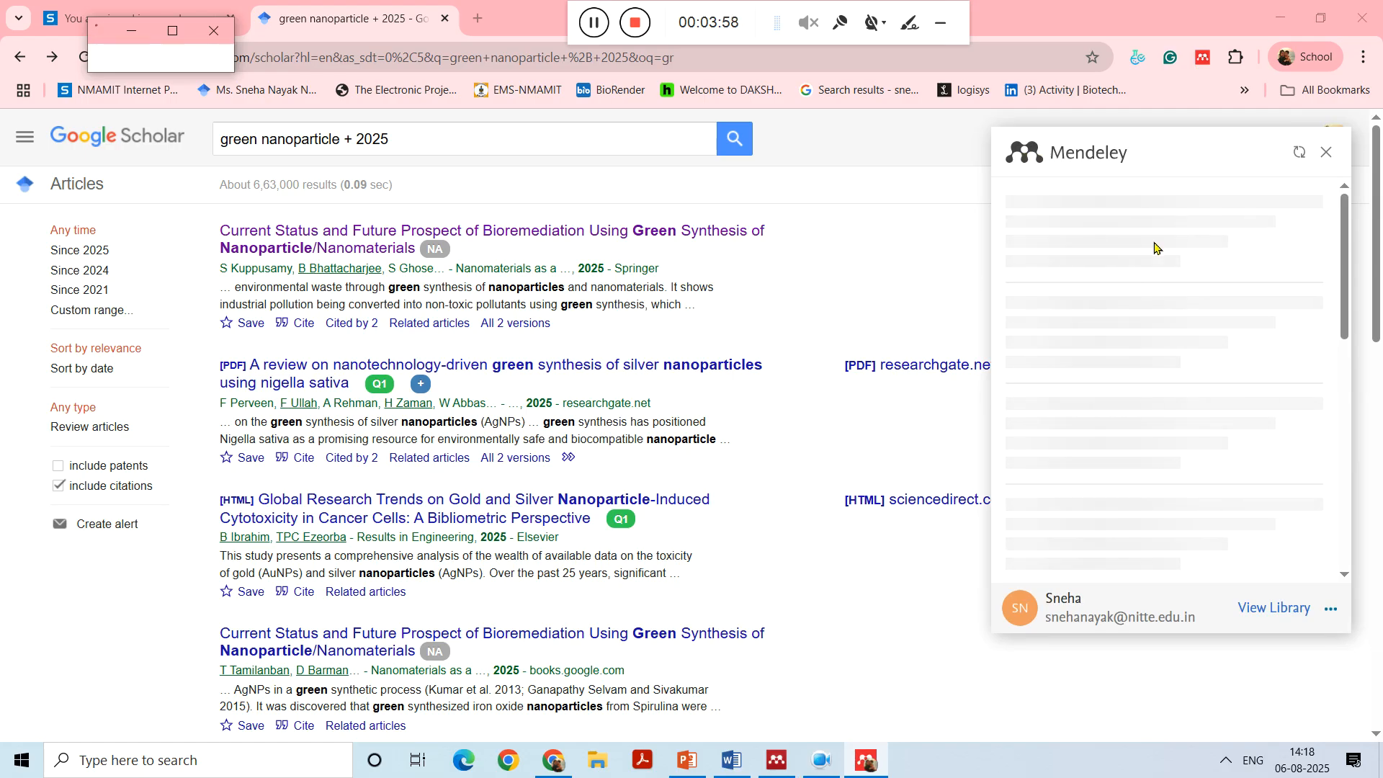
pyautogui.click(672, 231)
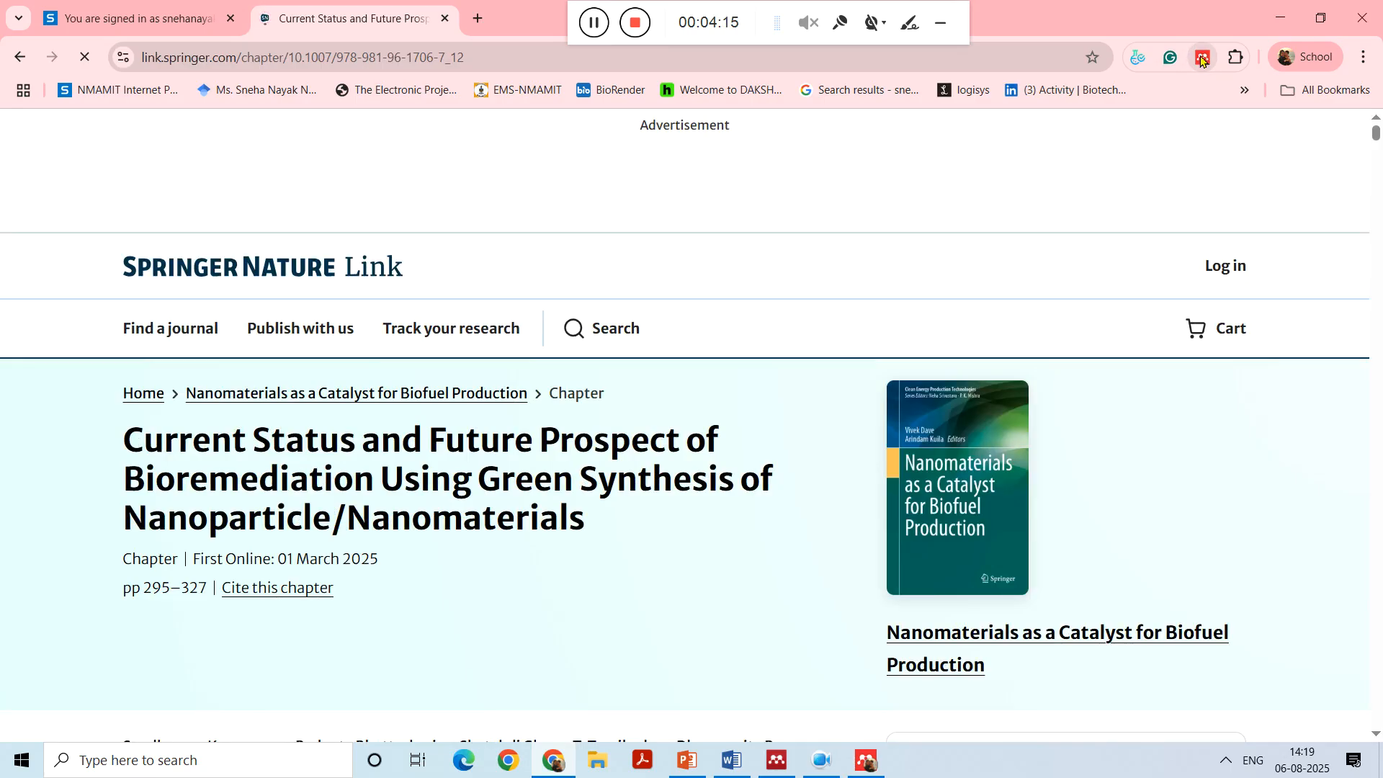
# Use the Mendeley web importer to add only the opened article's own reference to My Library.
pyautogui.click(1202, 62)
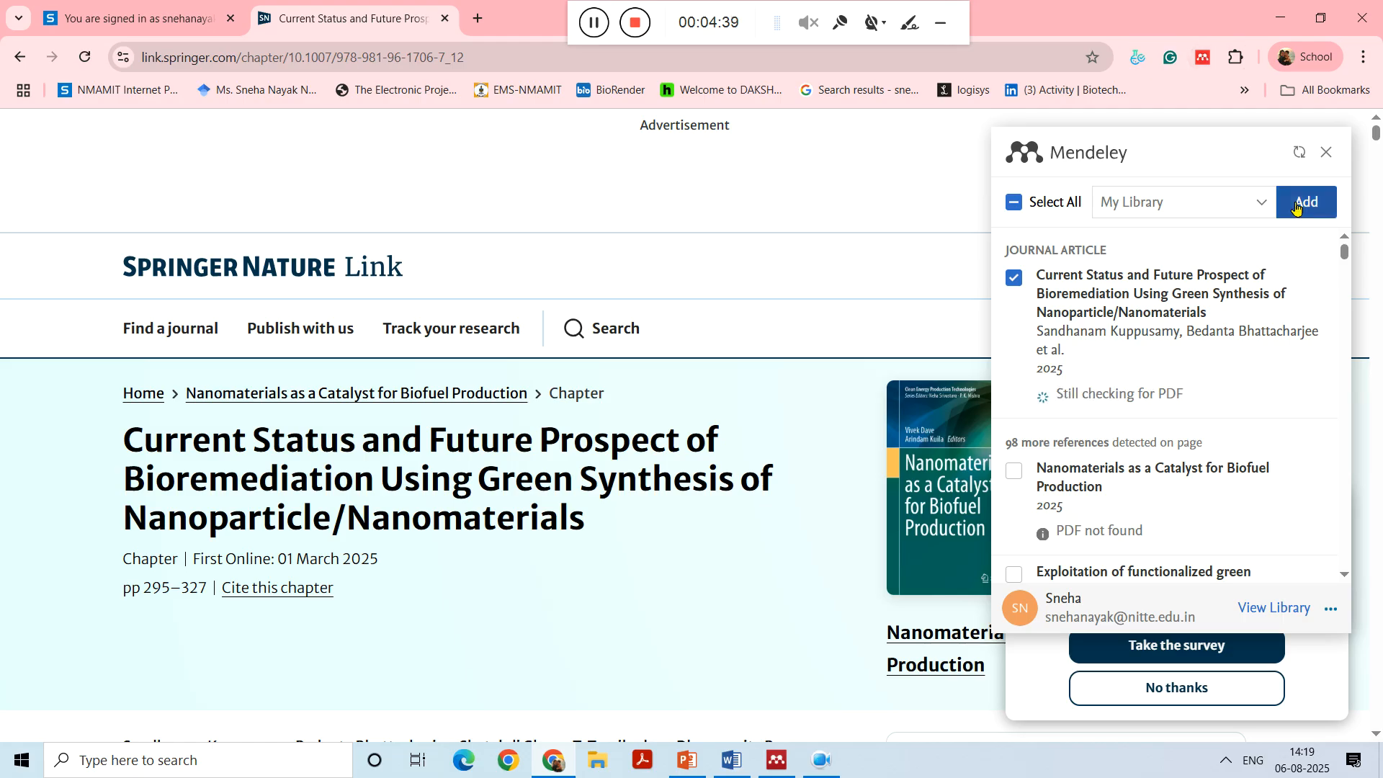
pyautogui.click(1013, 279)
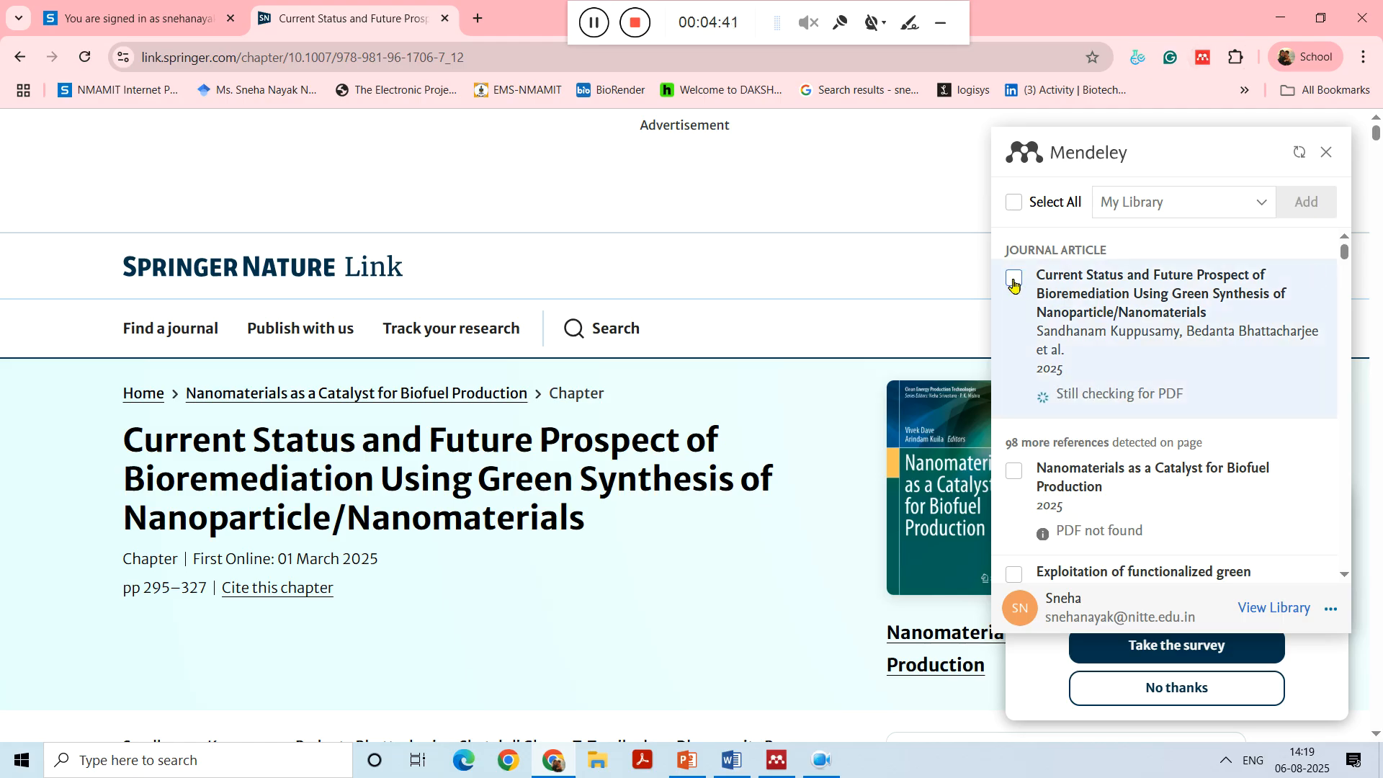
pyautogui.click(1014, 280)
pyautogui.click(1013, 280)
pyautogui.click(1014, 279)
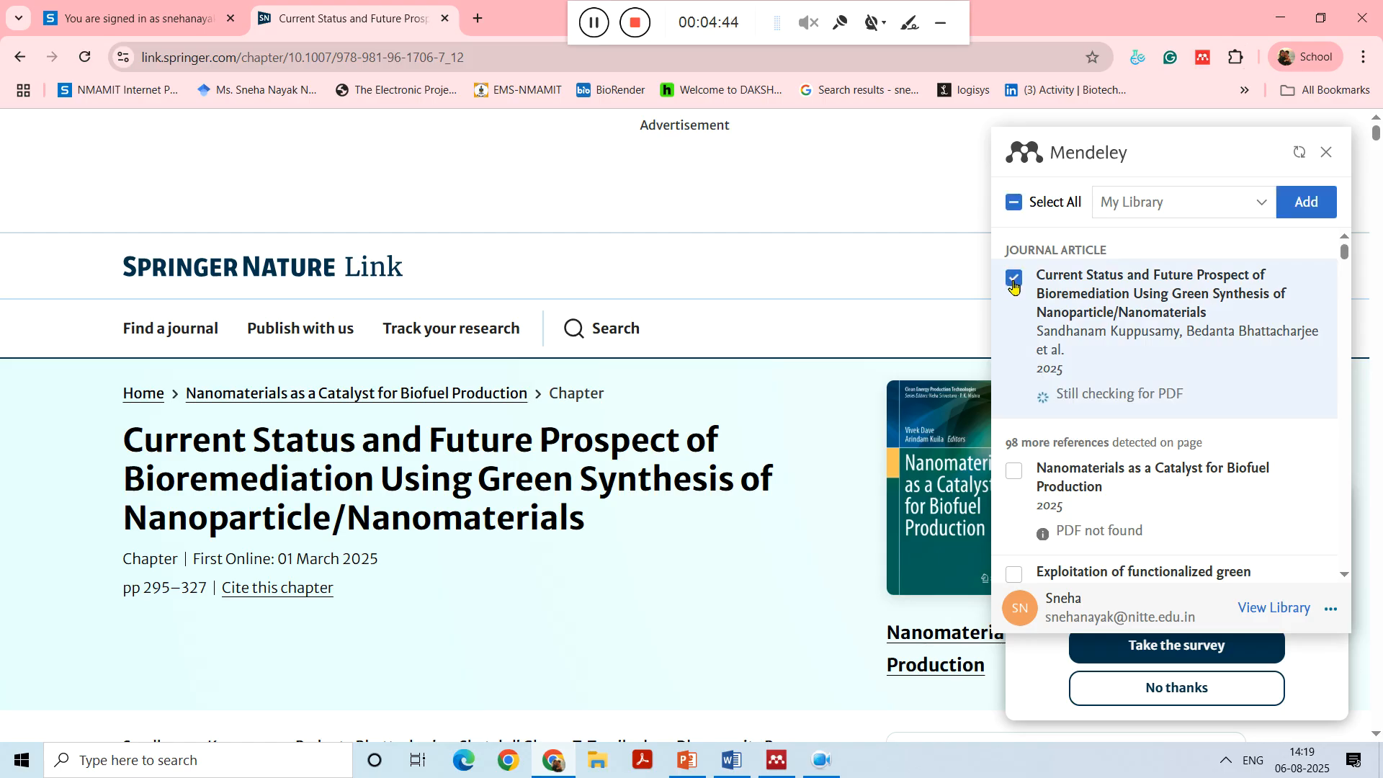
pyautogui.click(1303, 204)
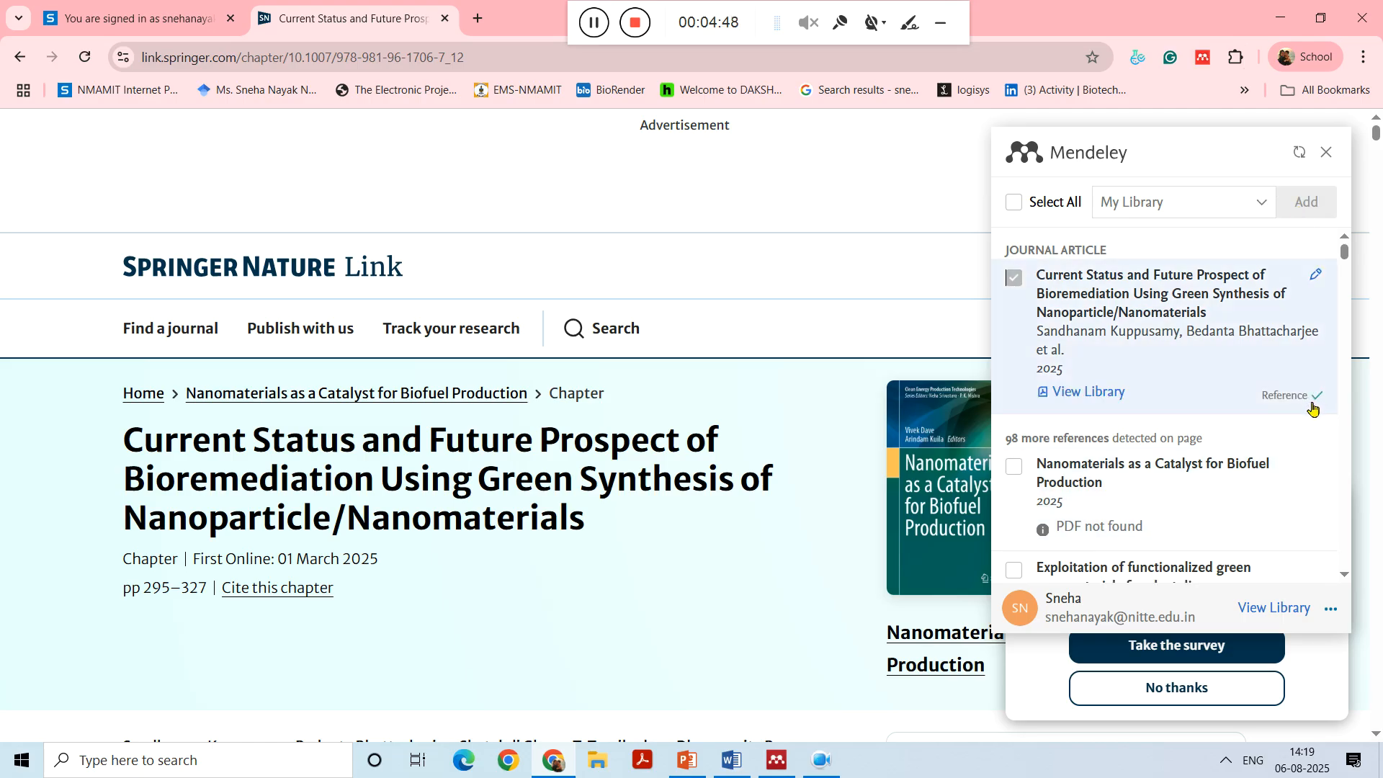
# Switch to Mendeley Desktop, sync the library and minimize the program.
pyautogui.click(784, 762)
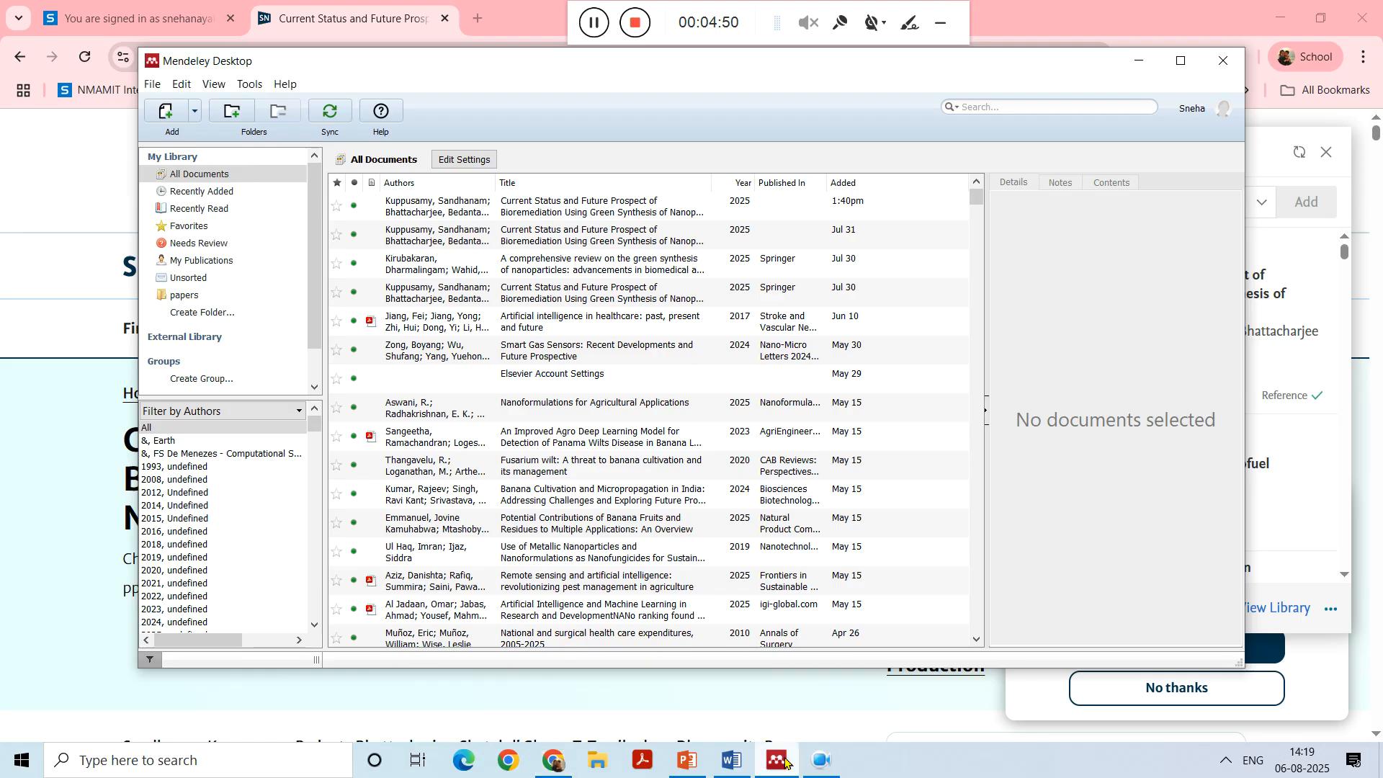
pyautogui.click(332, 119)
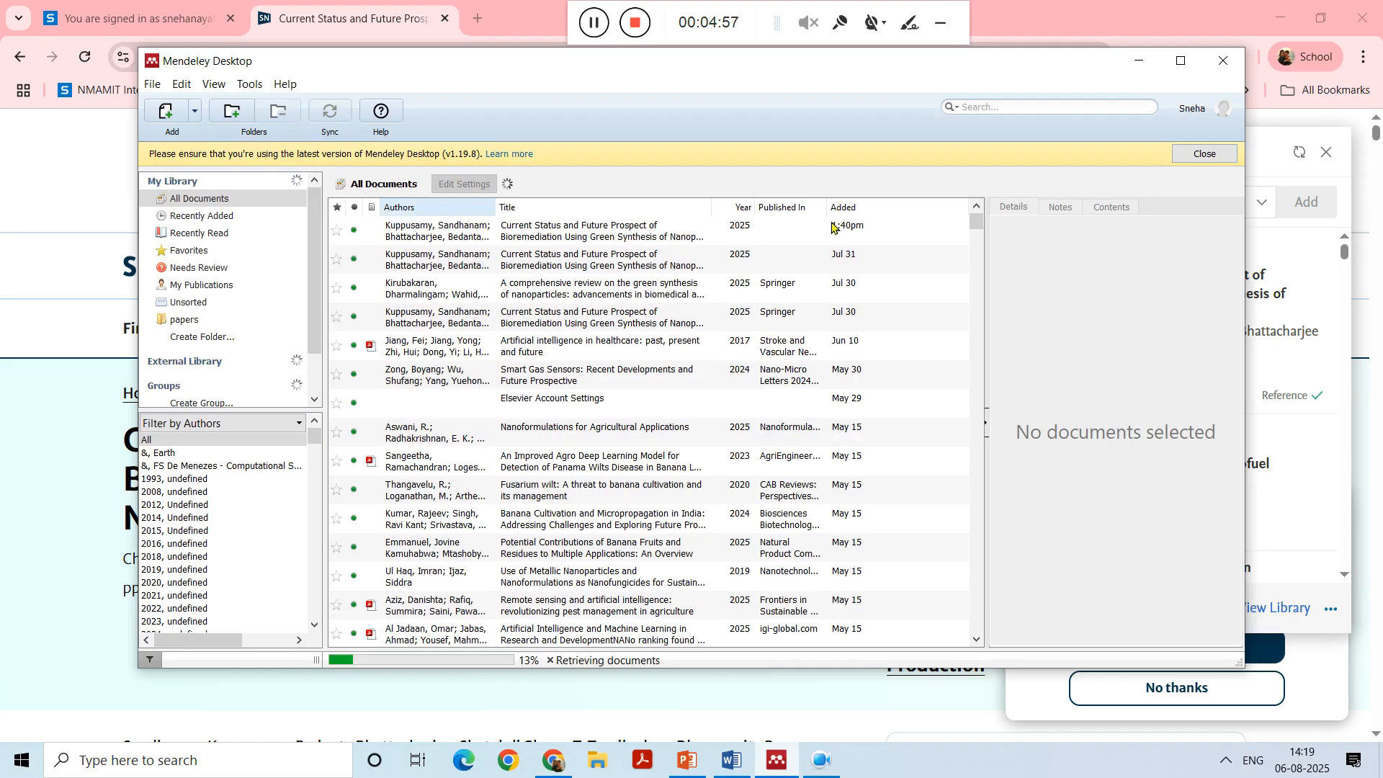
pyautogui.click(1137, 63)
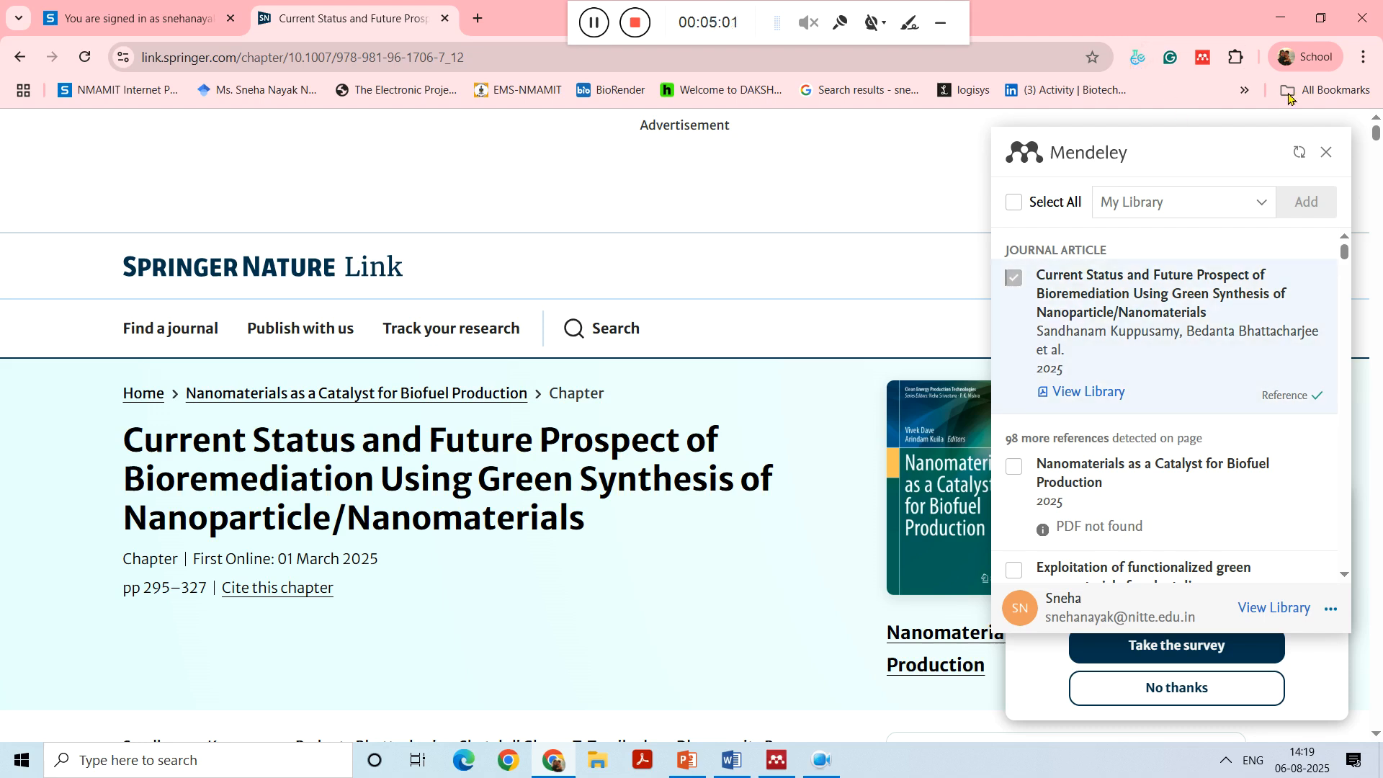
# Switch to Word, write "ghghghghghhghghg" and insert a Mendeley citation of the first listed bioremediation reference after it.
pyautogui.click(741, 773)
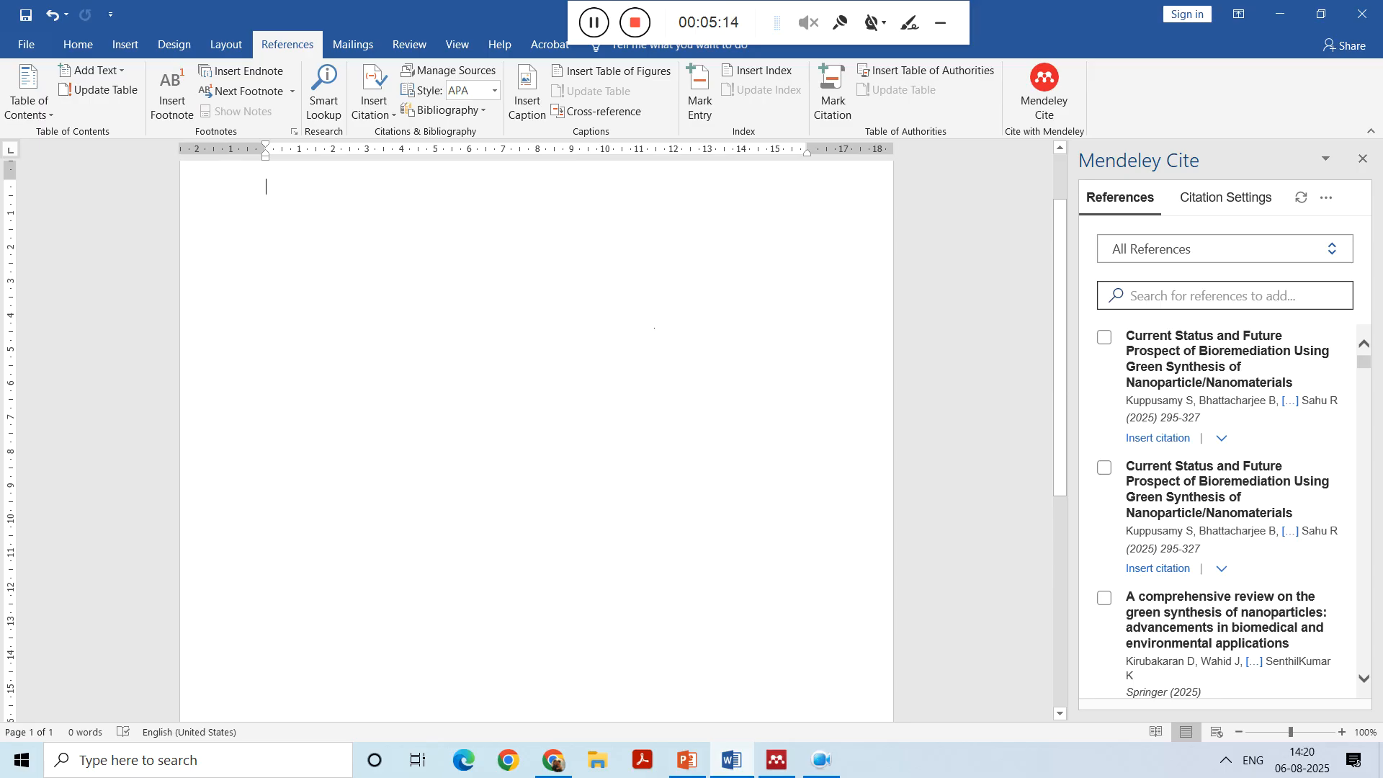
pyautogui.write('ghghghghhghghg')
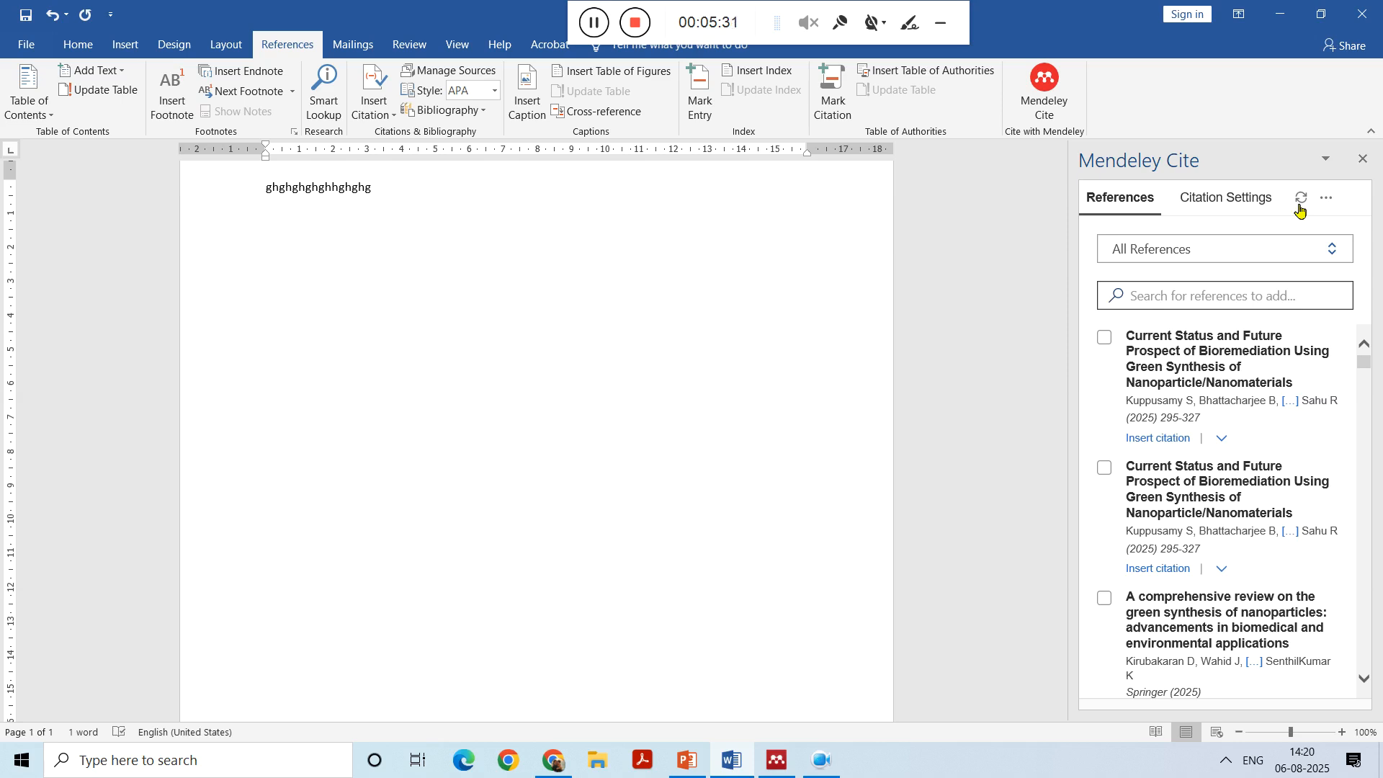
pyautogui.click(1104, 337)
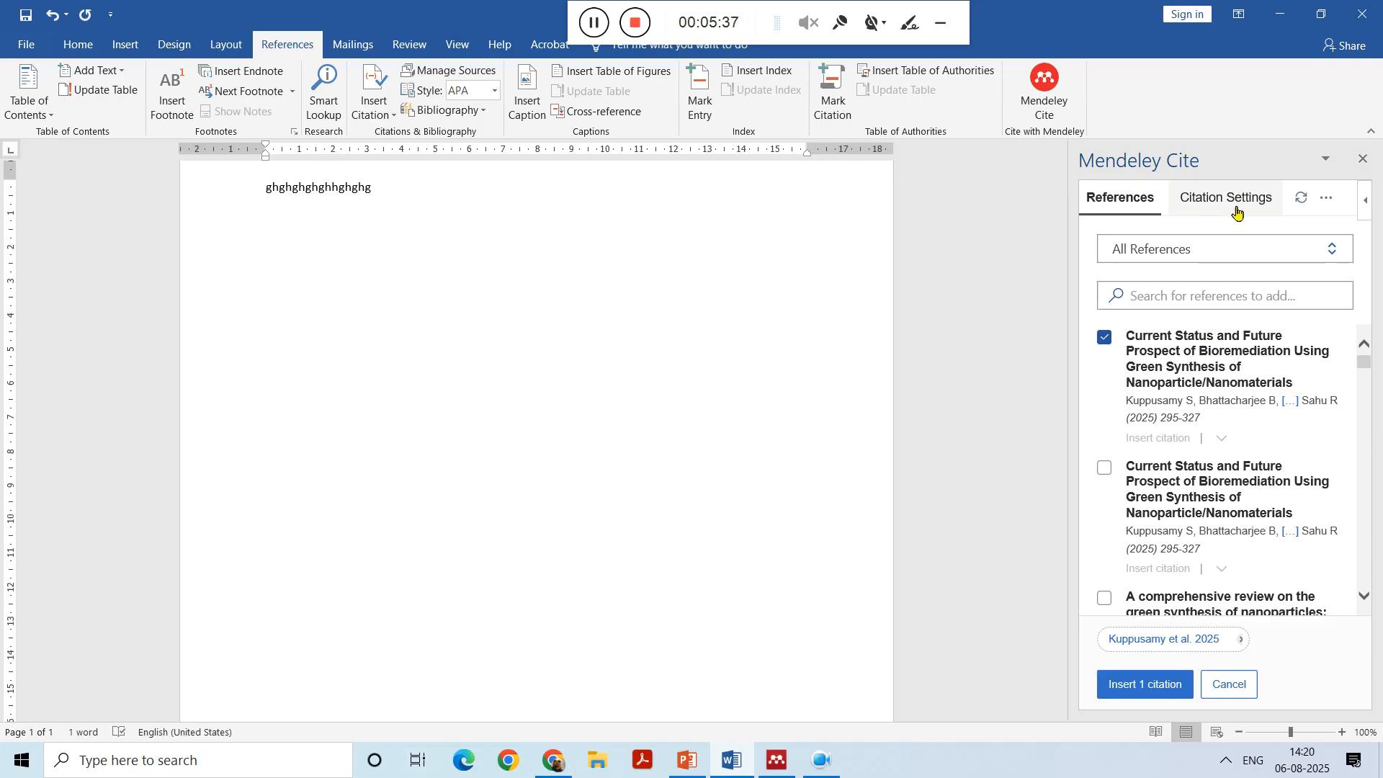
pyautogui.click(1151, 689)
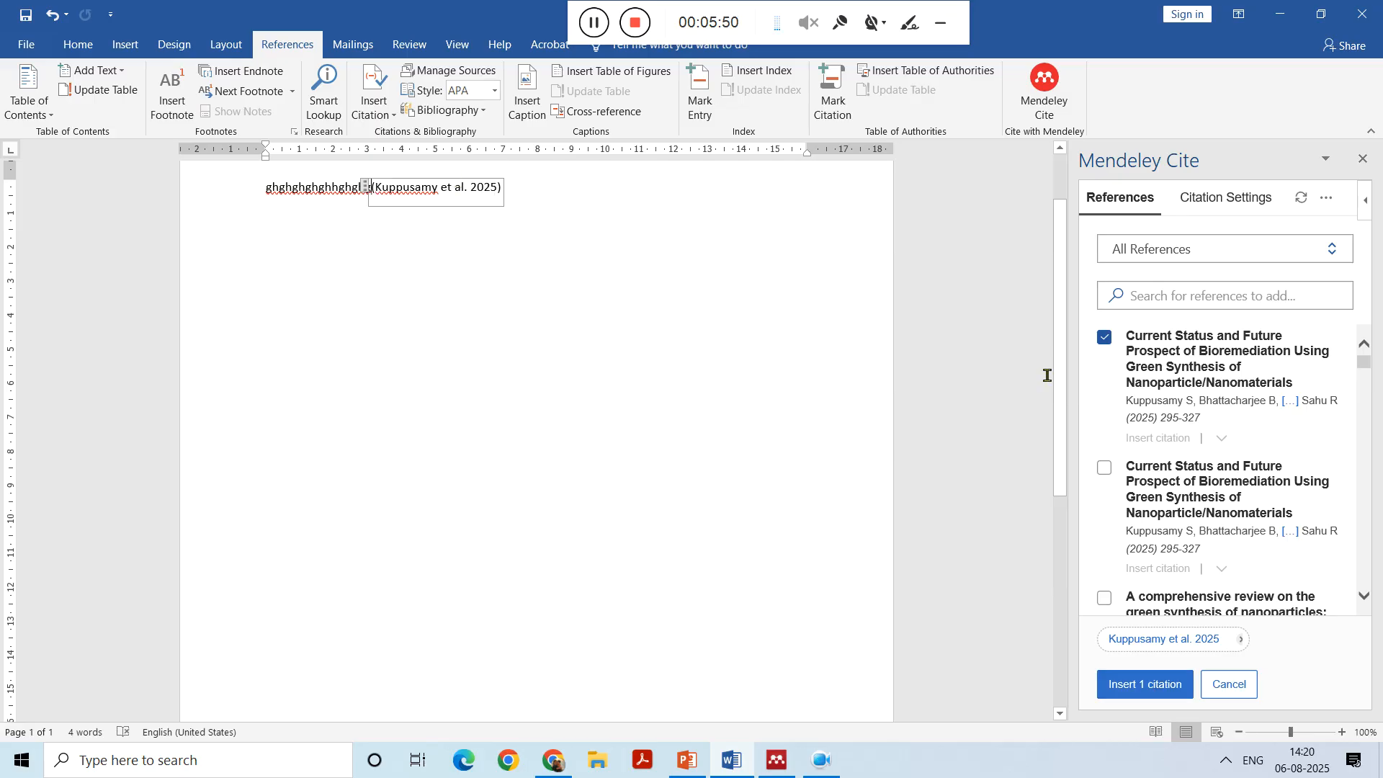
# Cite "A comprehensive review on the green synthesis of nanoparticles" directly after the first citation.
pyautogui.click(554, 203)
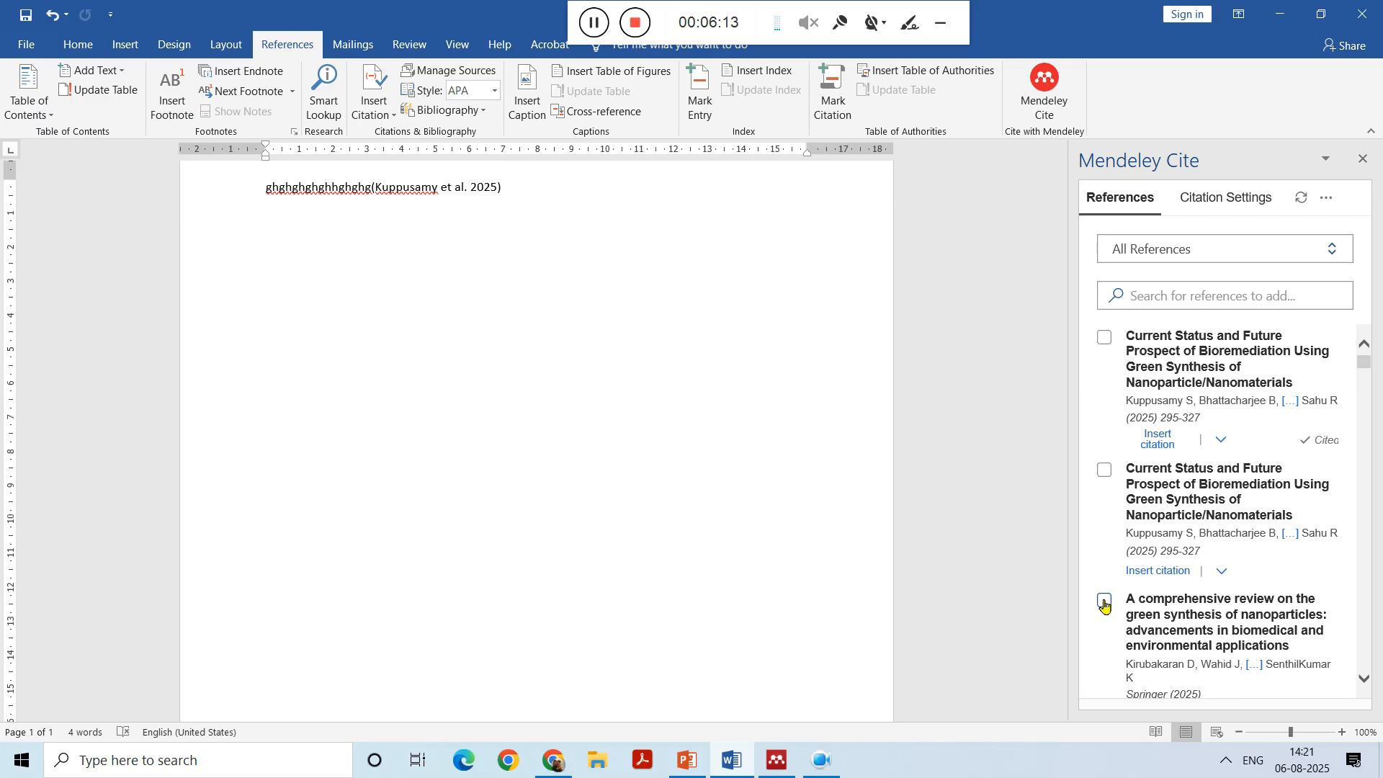
pyautogui.click(1104, 602)
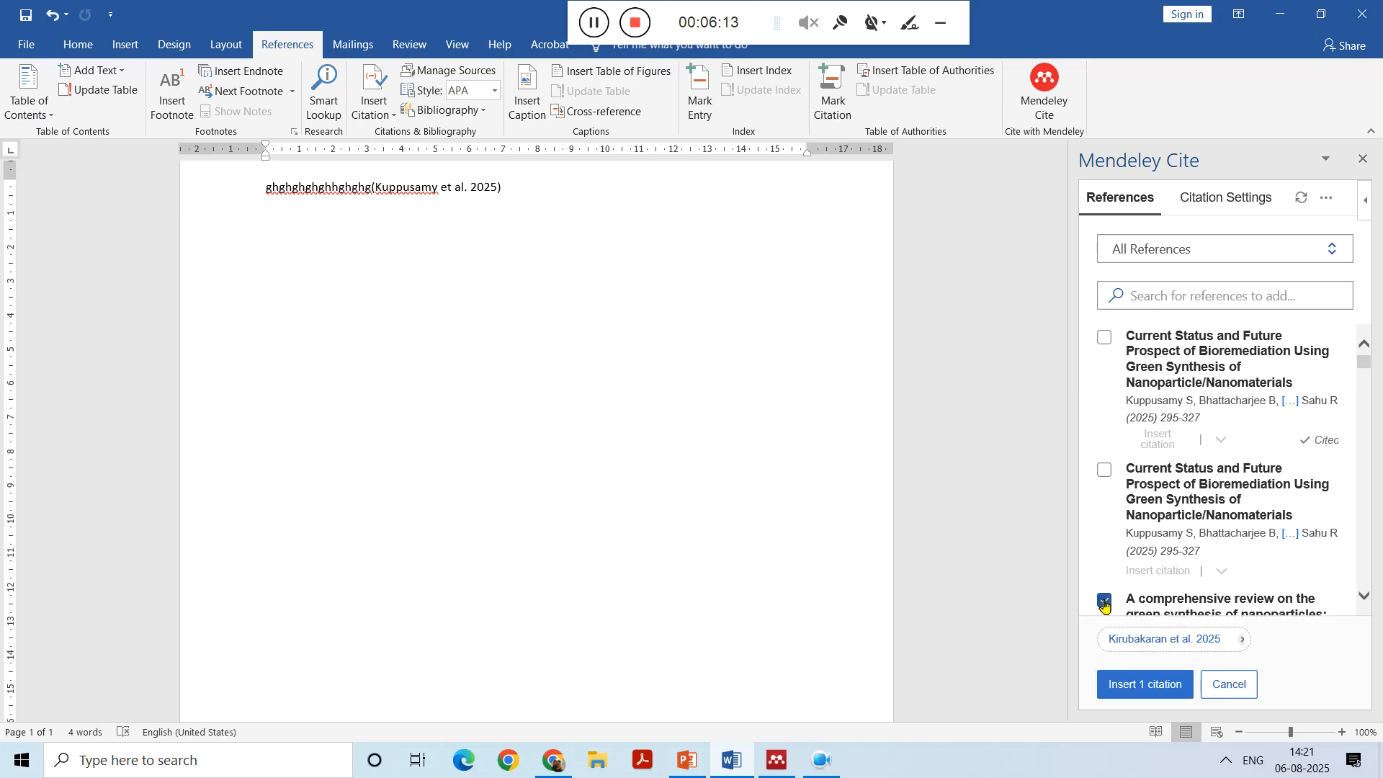
pyautogui.click(1129, 685)
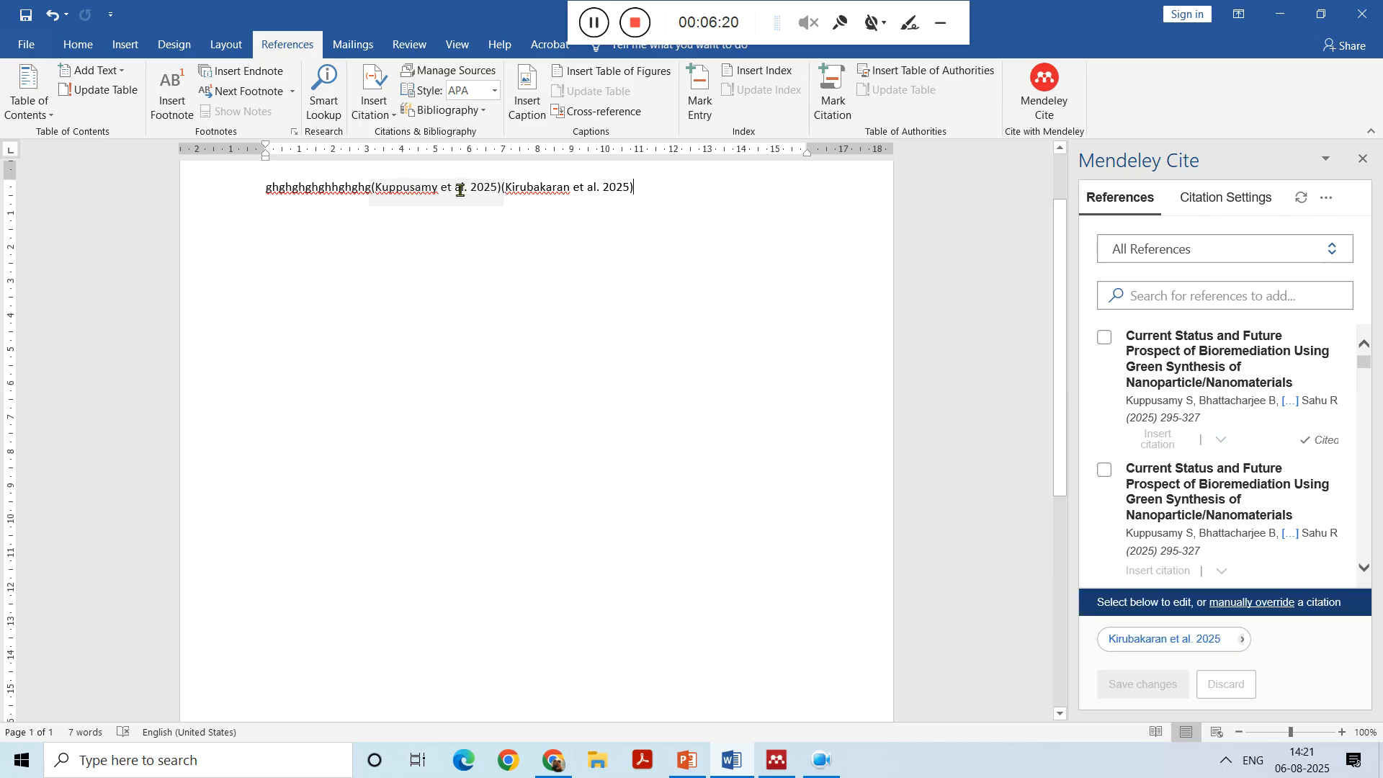
# Merge the two adjacent citations into one and end the sentence with a period.
pyautogui.moveTo(655, 192); pyautogui.dragTo(447, 182)
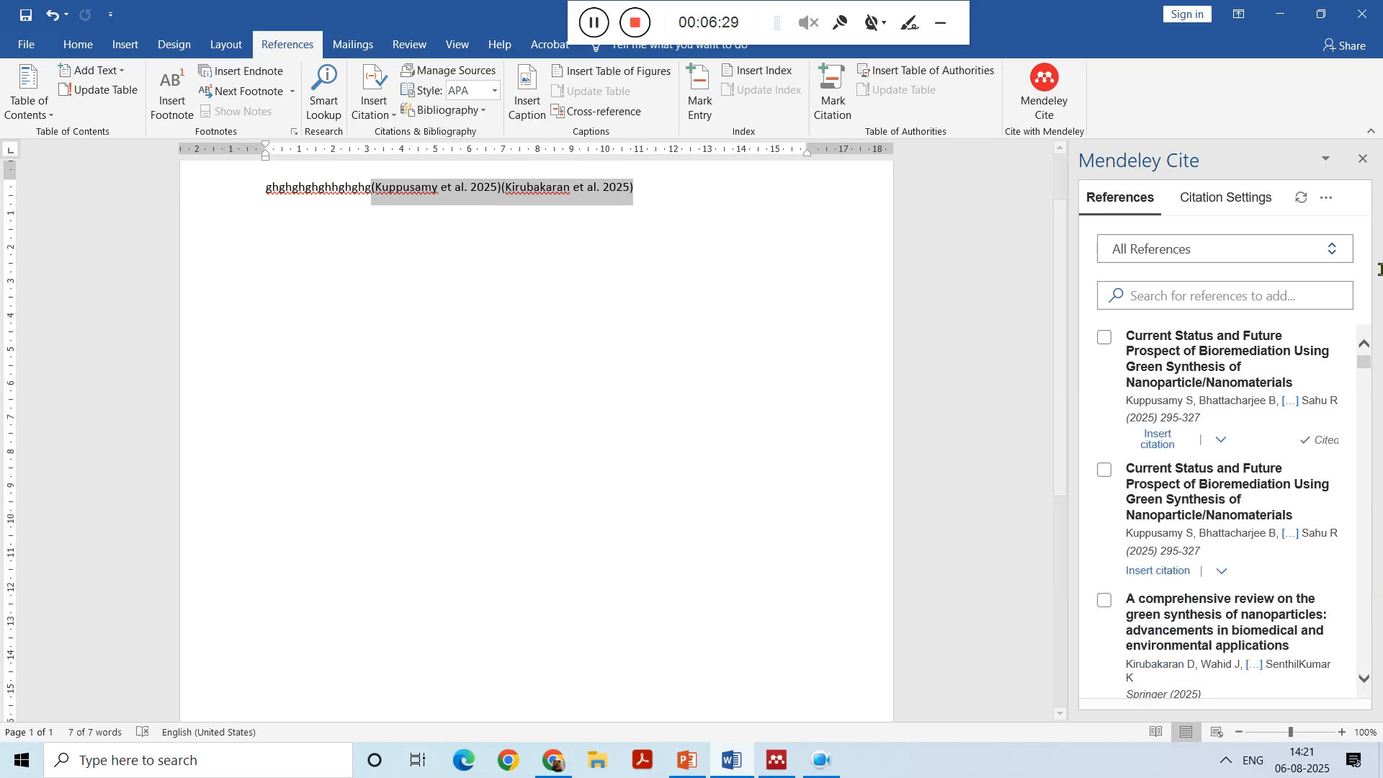
pyautogui.click(1327, 202)
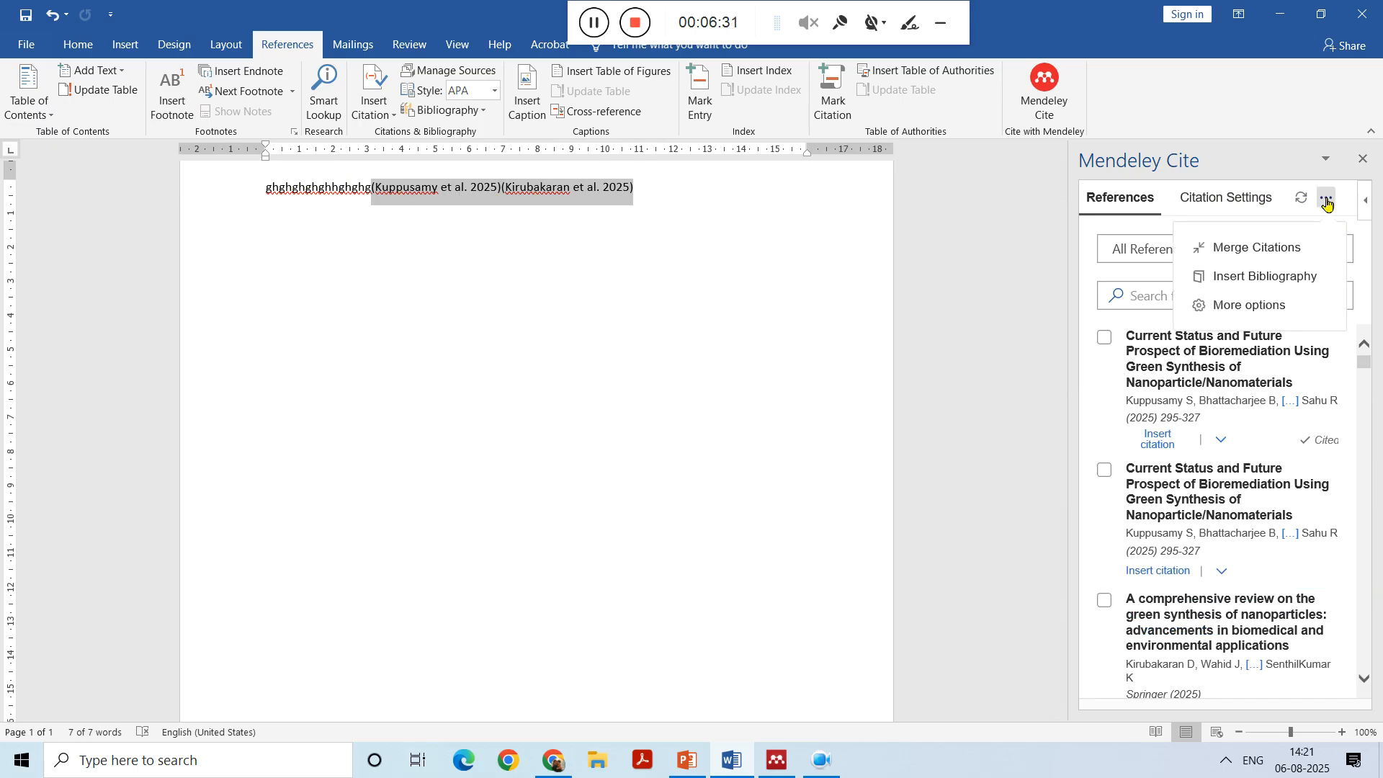
pyautogui.click(1270, 249)
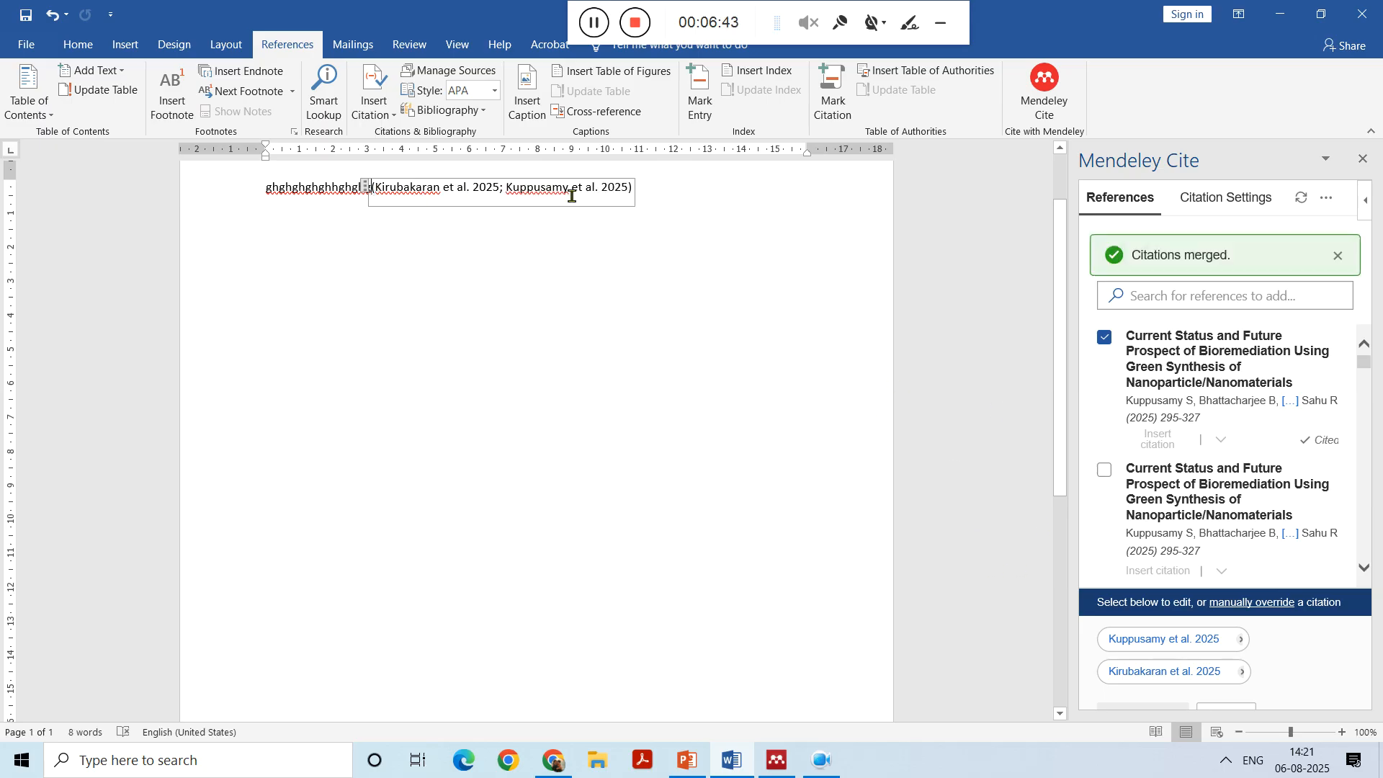
pyautogui.click(672, 191)
pyautogui.write('.')
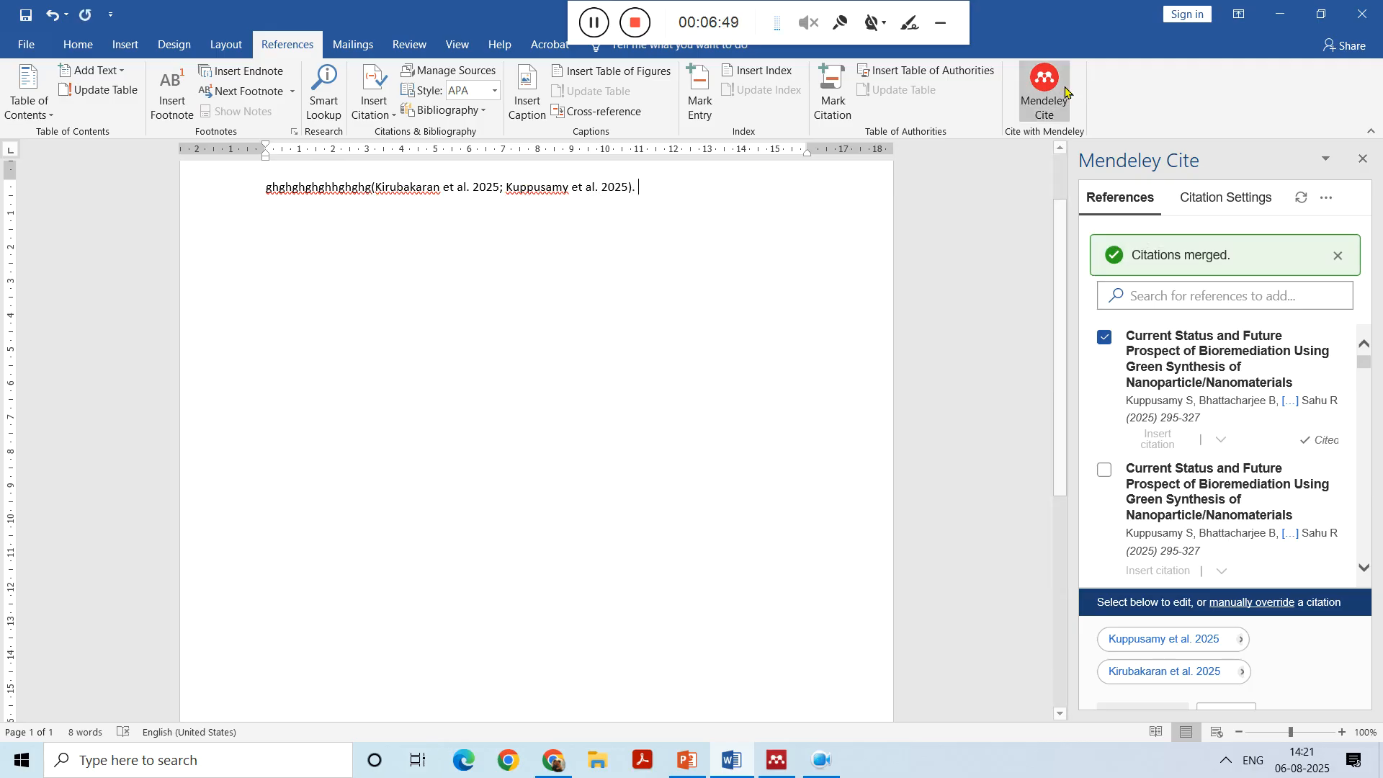
# Change the document's Mendeley citation style to IEEE.
pyautogui.click(1217, 201)
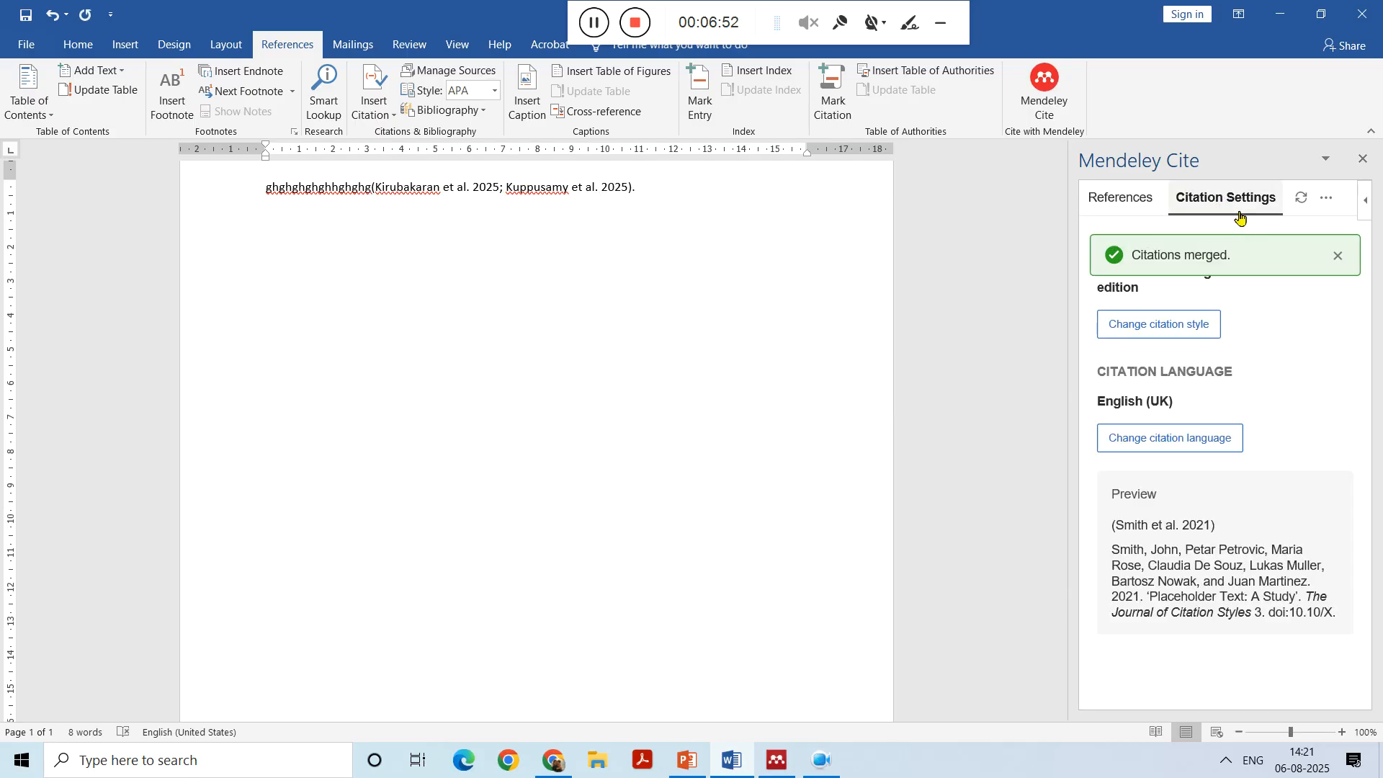
pyautogui.click(1158, 326)
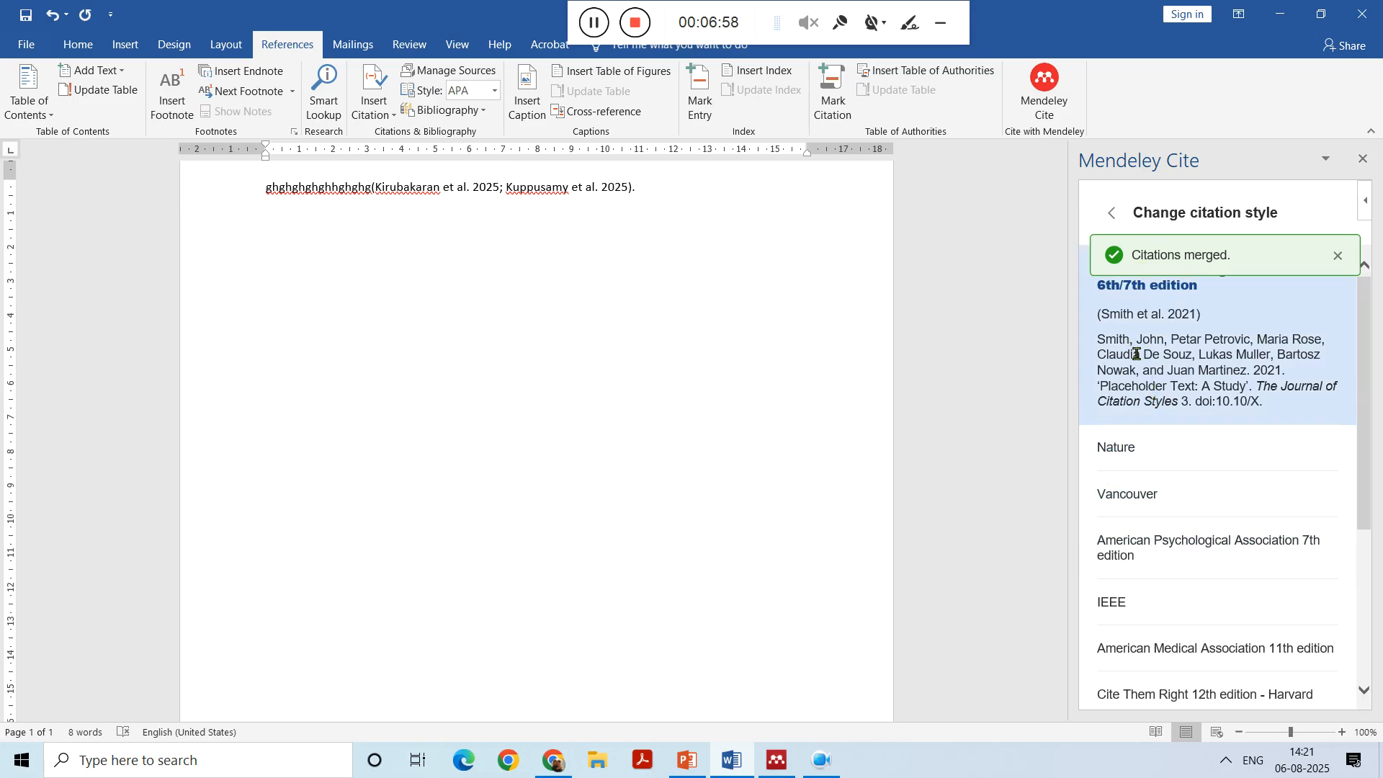
pyautogui.click(1126, 602)
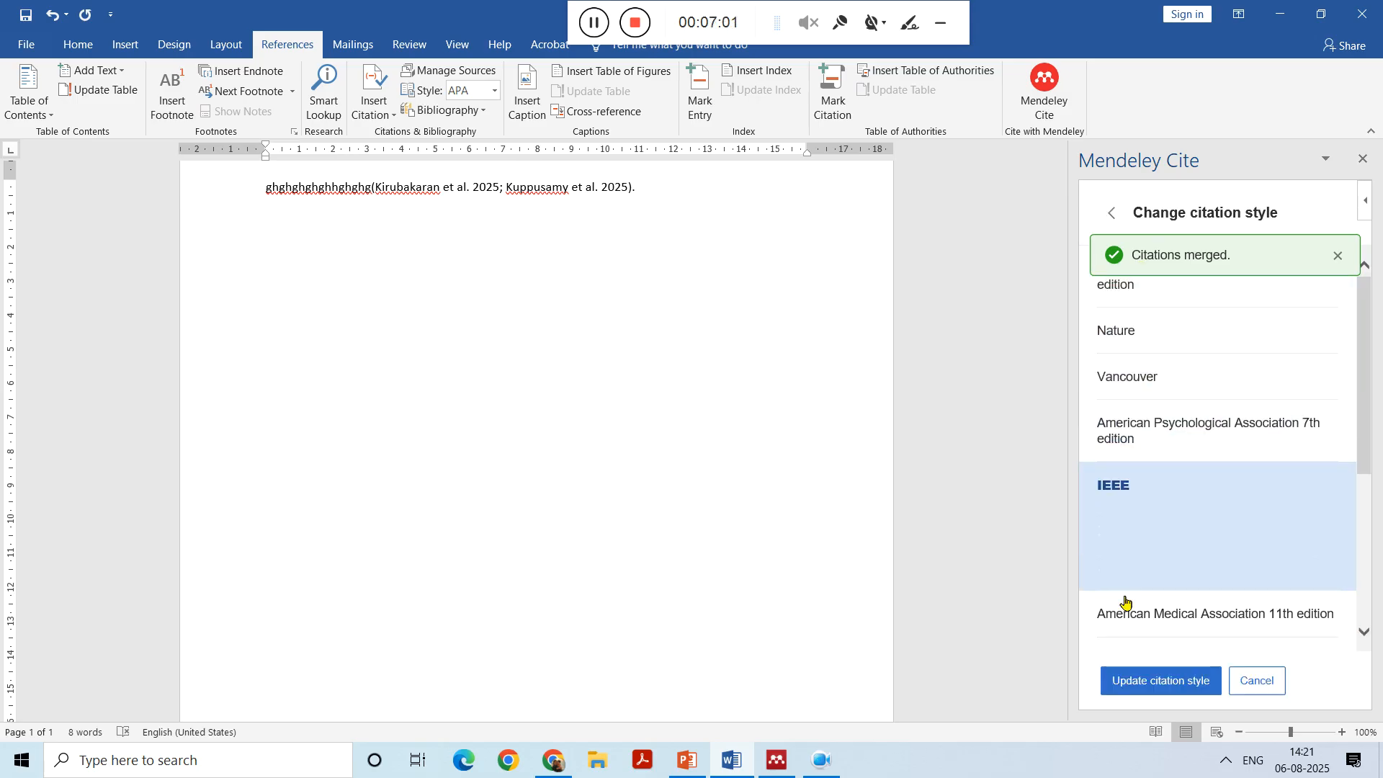
pyautogui.click(1136, 675)
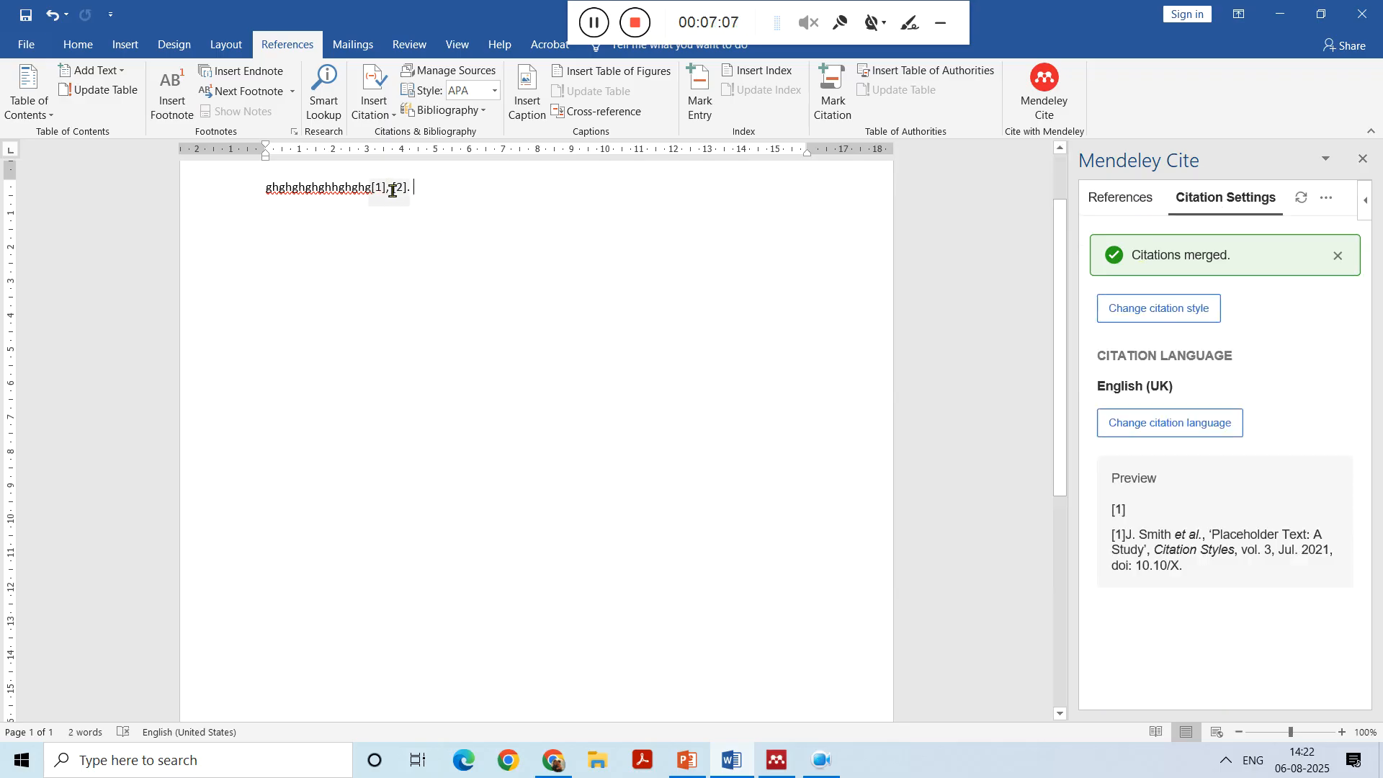
# Change the document's Mendeley citation style to American Psychological Association 7th edition.
pyautogui.click(1116, 310)
pyautogui.click(1155, 432)
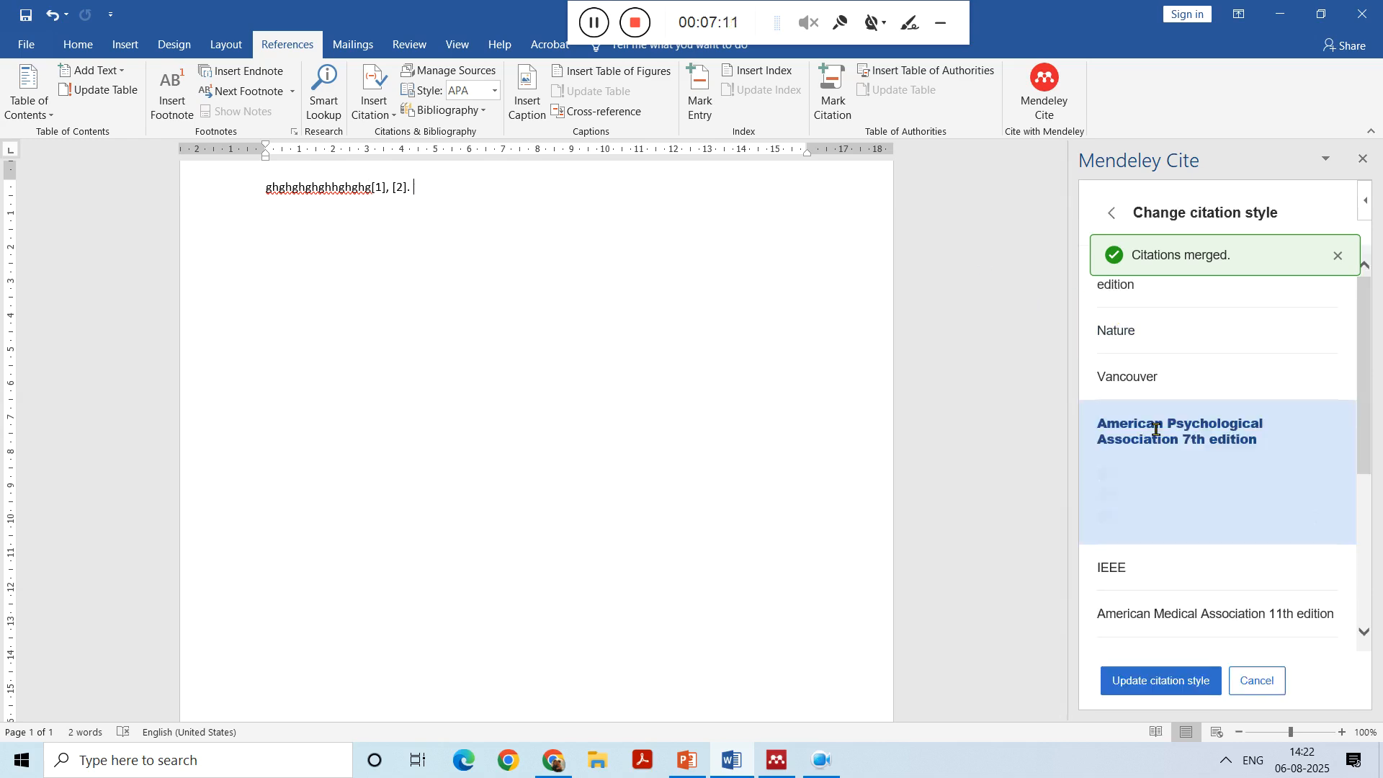
pyautogui.click(1133, 694)
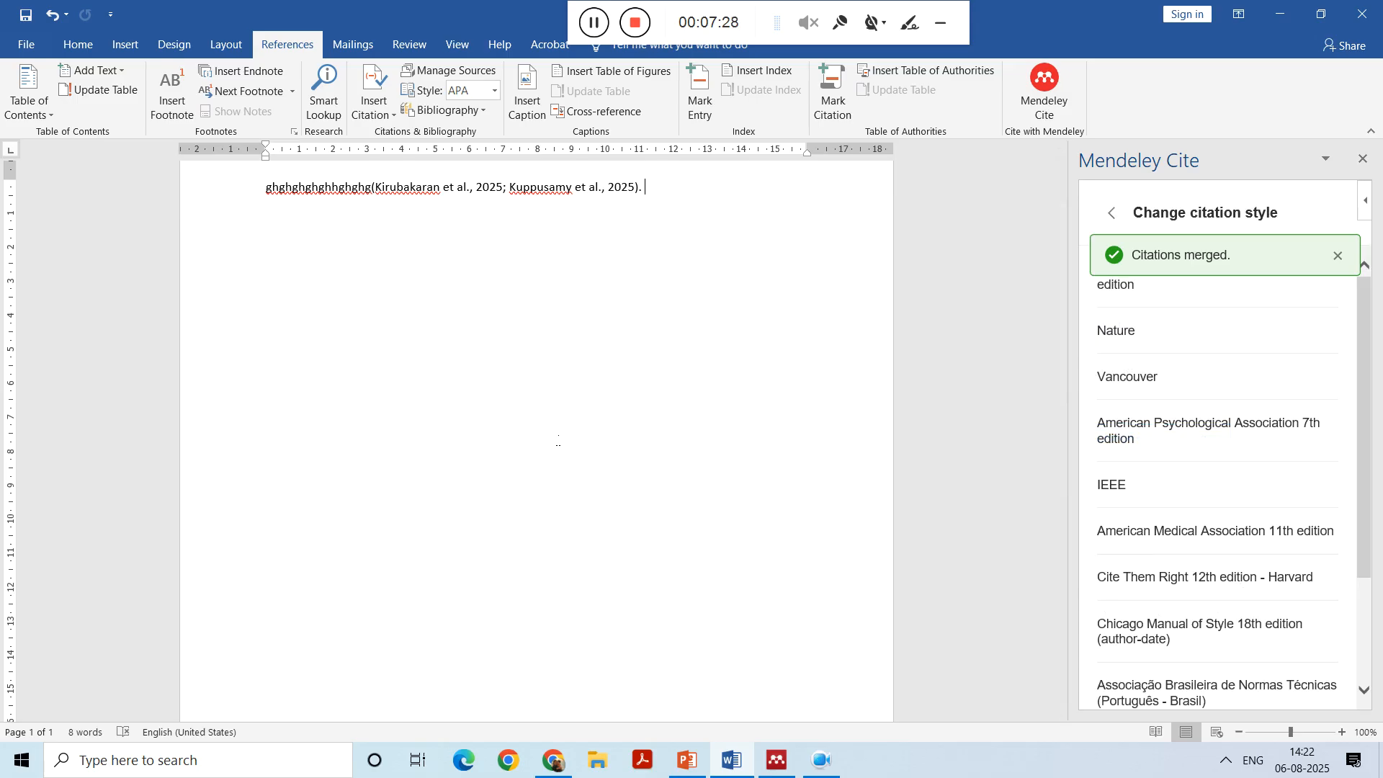
# Insert the Mendeley bibliography a few lines below the cited sentence and review its entries.
pyautogui.press('Return')
pyautogui.click(1113, 214)
pyautogui.click(1329, 204)
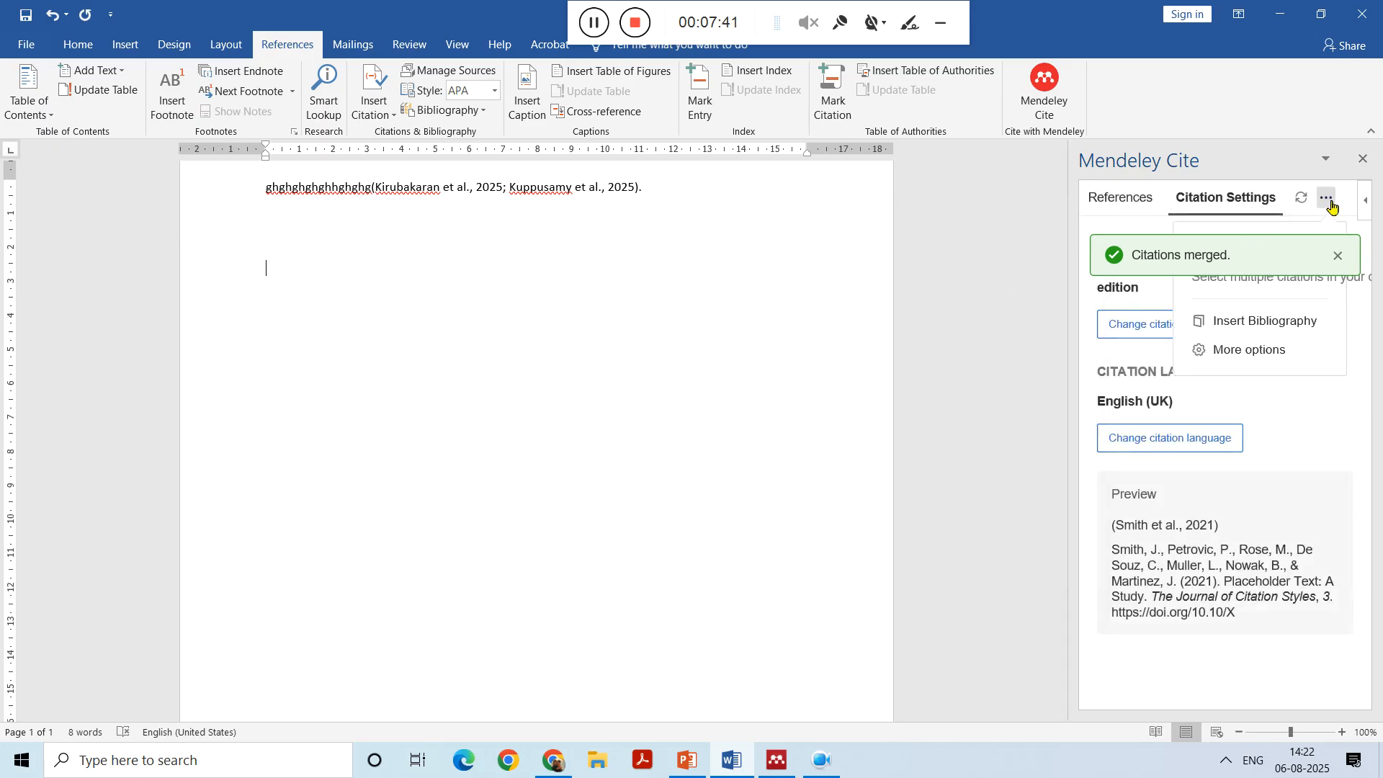
pyautogui.click(1247, 322)
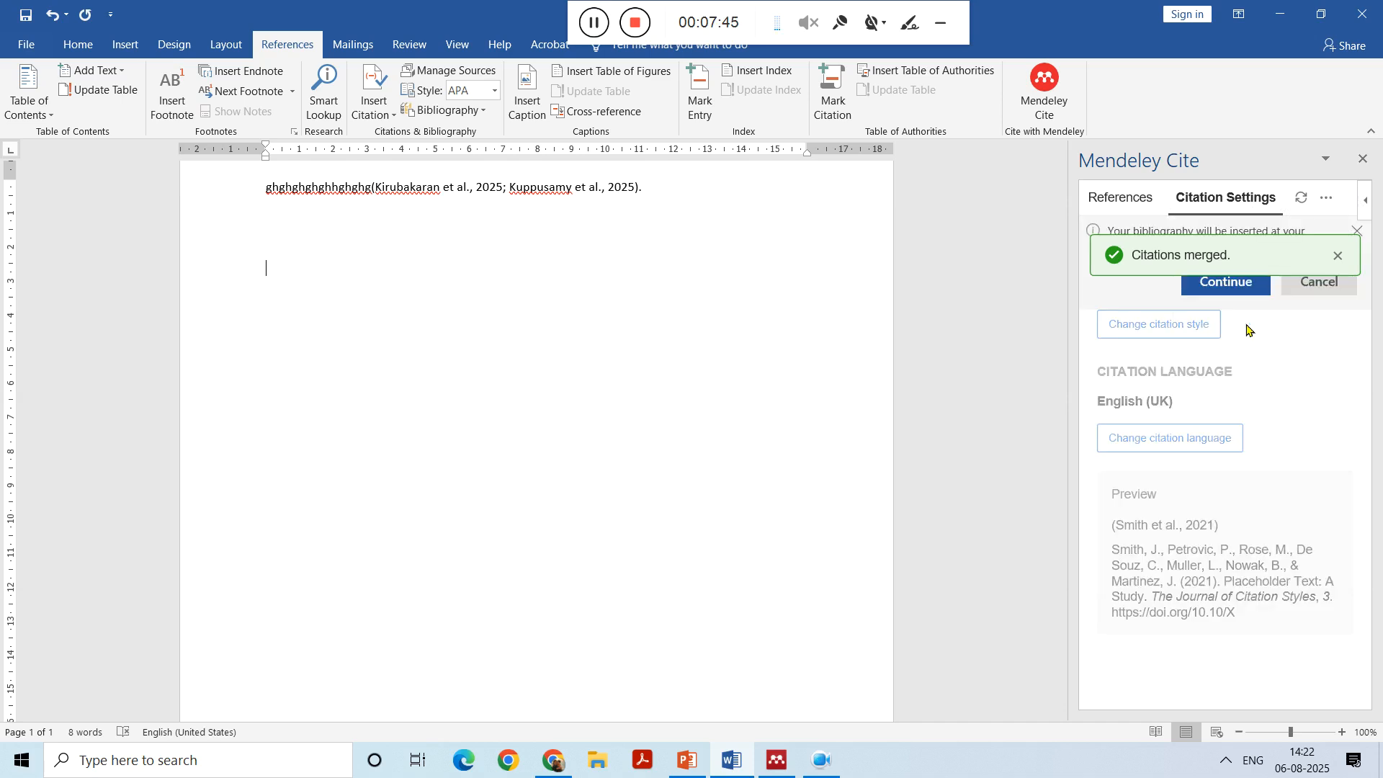
pyautogui.click(1231, 284)
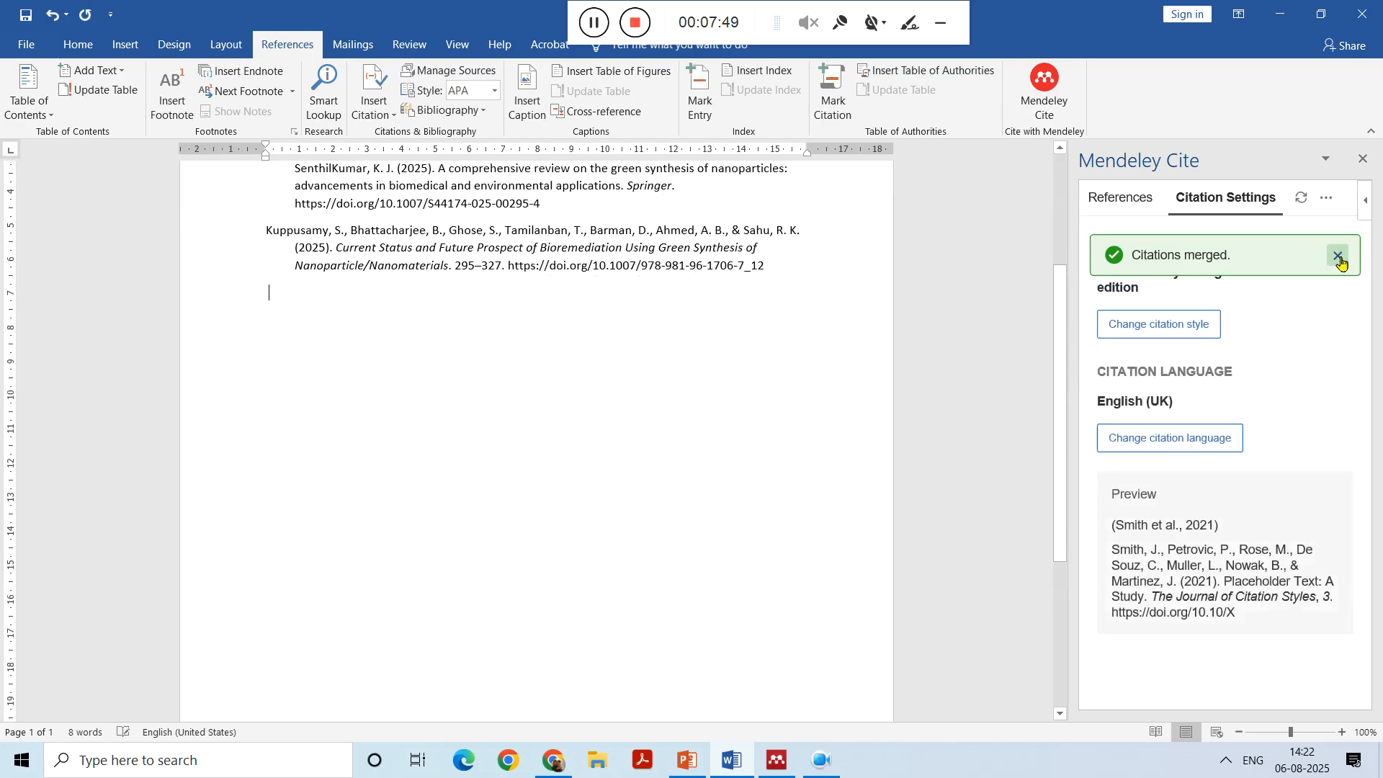
pyautogui.moveTo(1060, 339); pyautogui.dragTo(1066, 202)
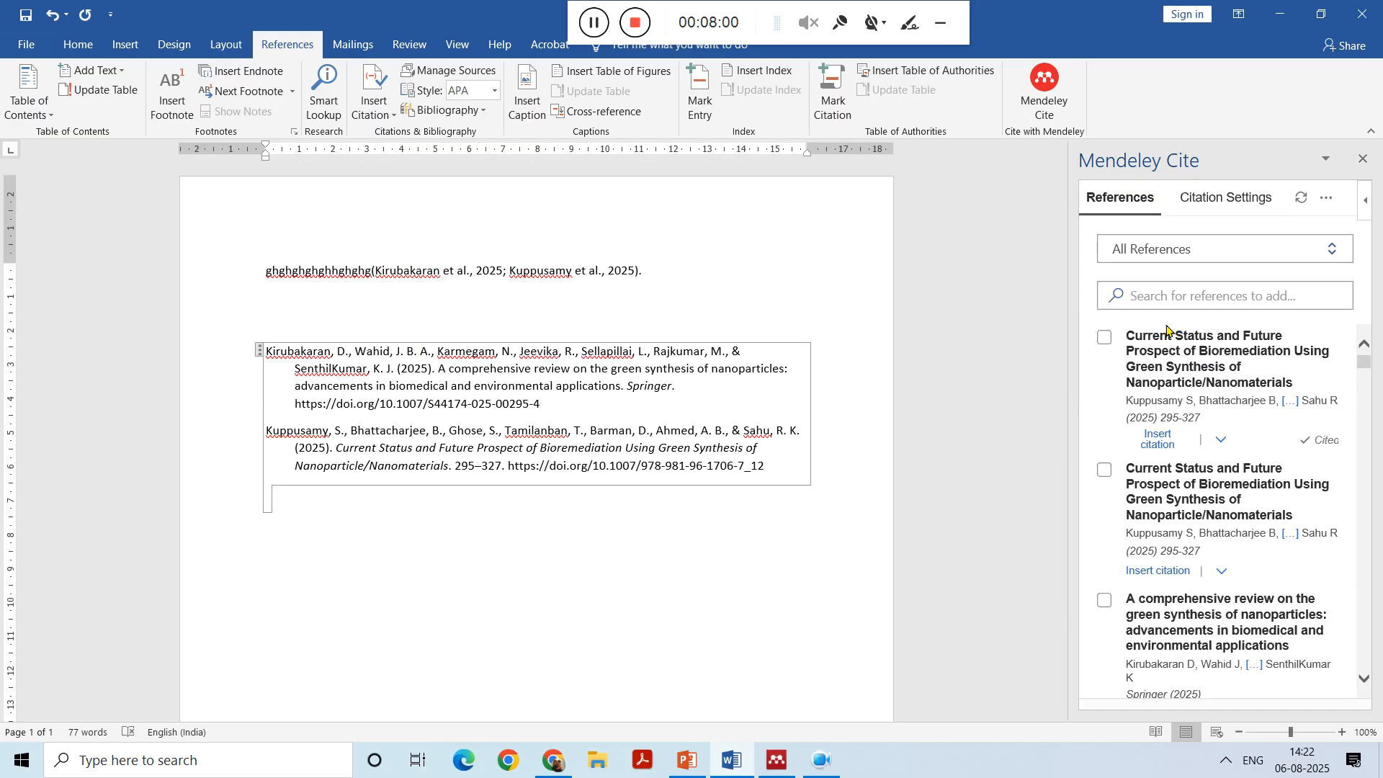
pyautogui.click(637, 539)
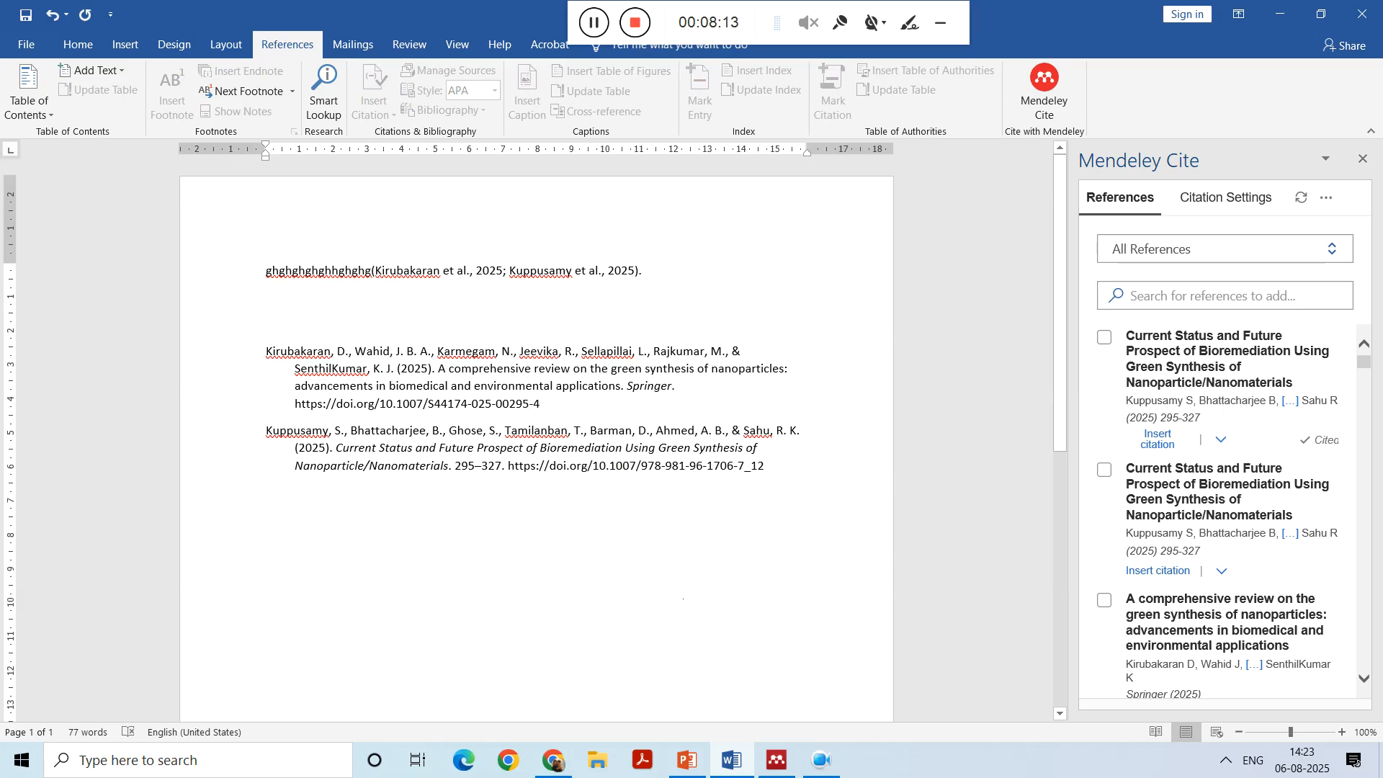
# Switch to PowerPoint and present from the "Let us see the demo !!!" slide through Takeaway to the closing slide.
pyautogui.click(688, 760)
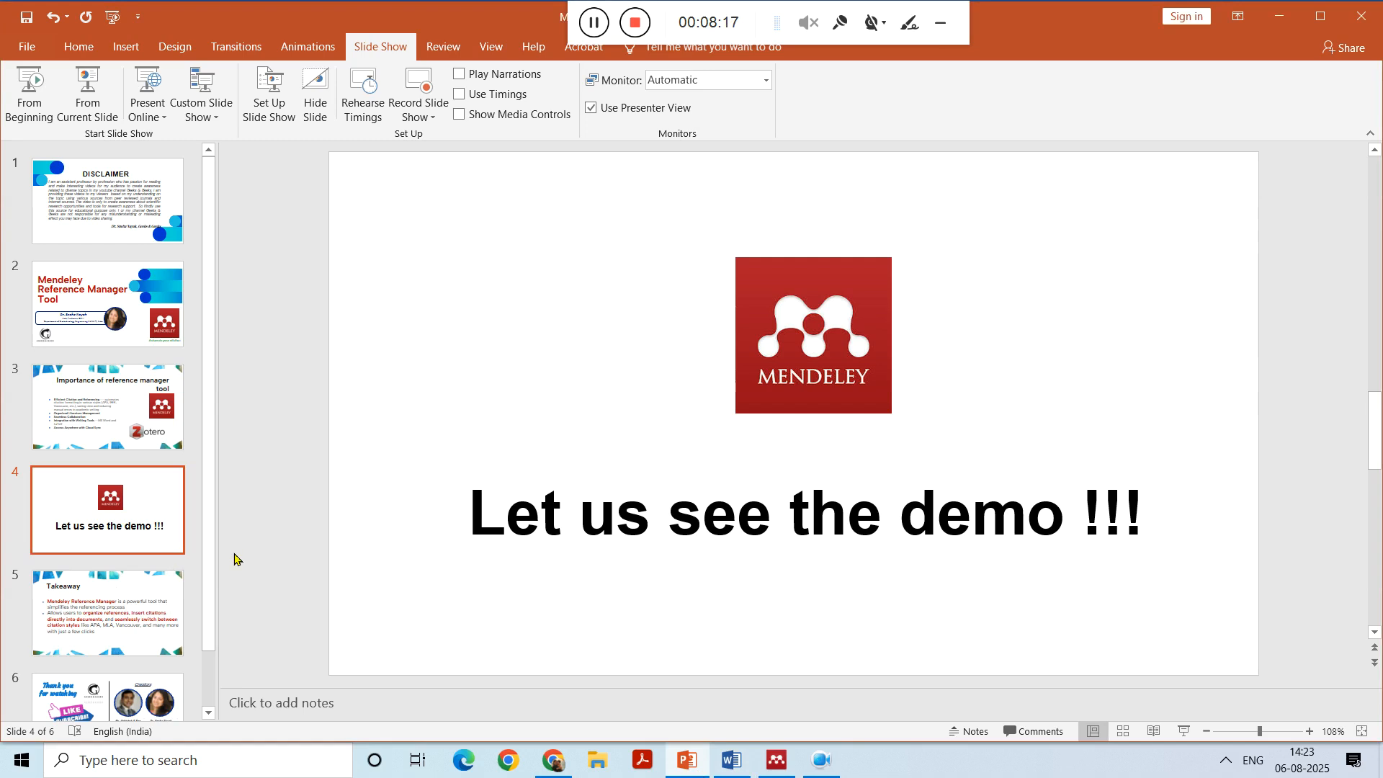
pyautogui.click(90, 94)
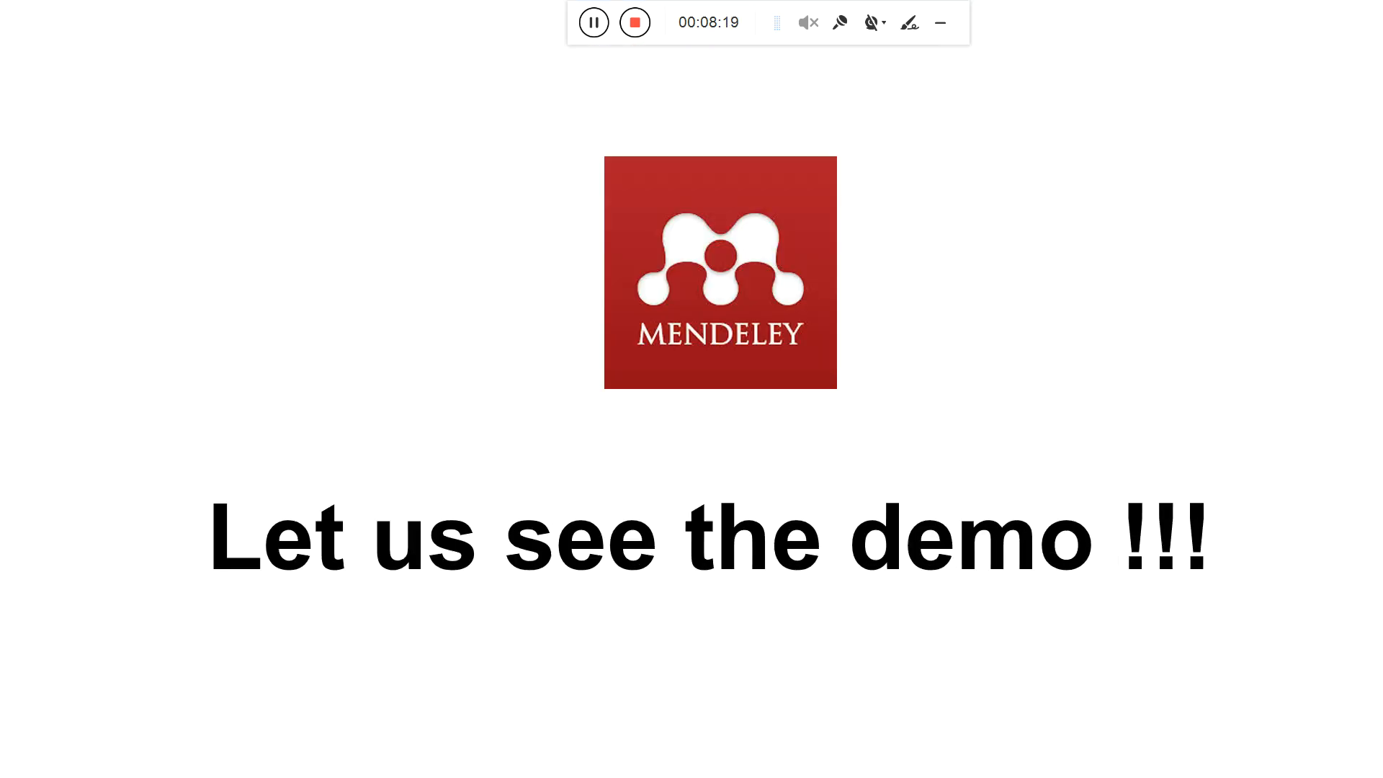
pyautogui.click(299, 520)
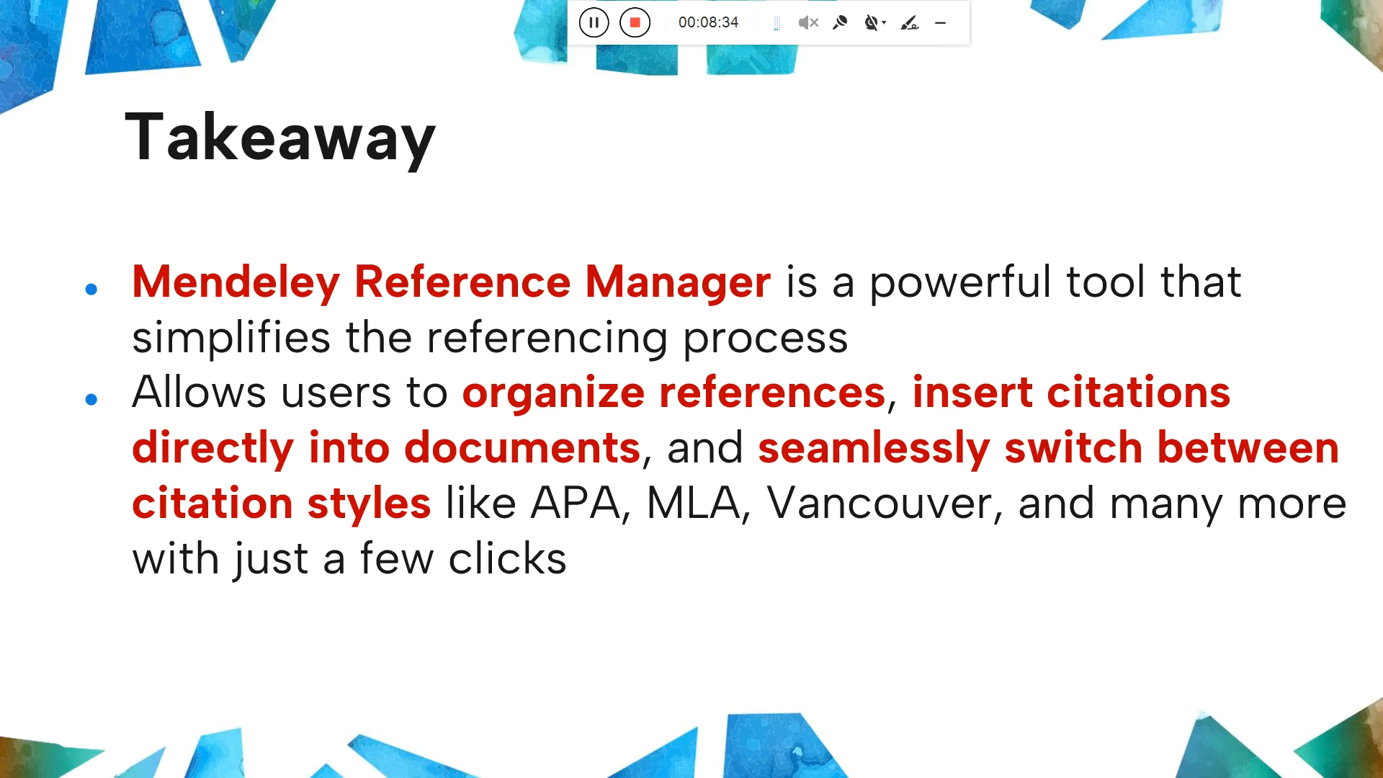
pyautogui.press('Right')
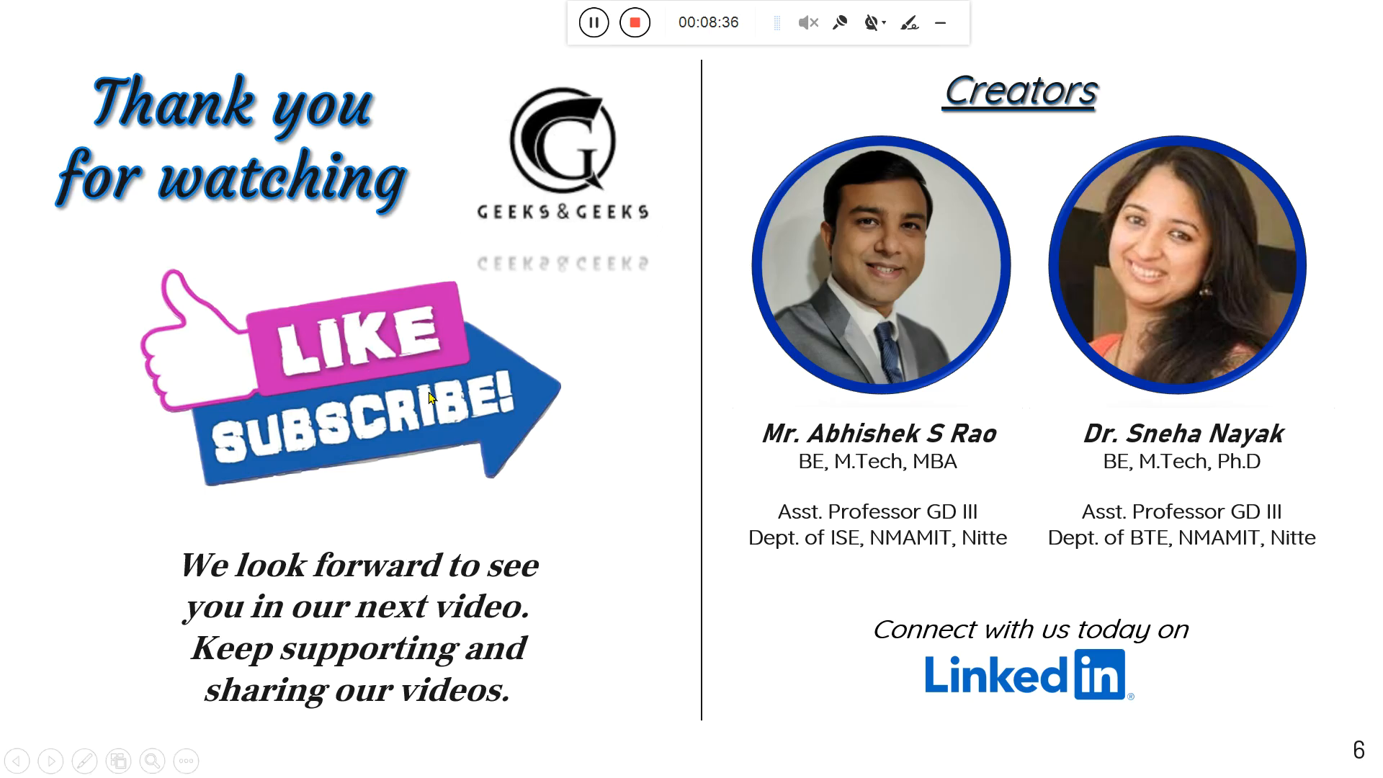